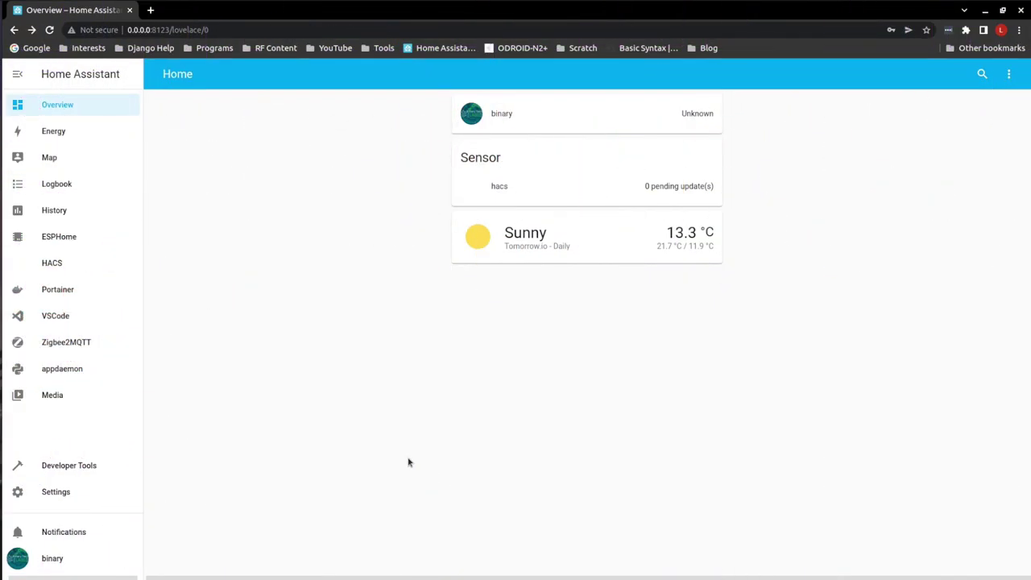
- Open HACS, view and close its About information, then go to the Frontend section
{"action": "left_click", "coordinate": [63, 260]}
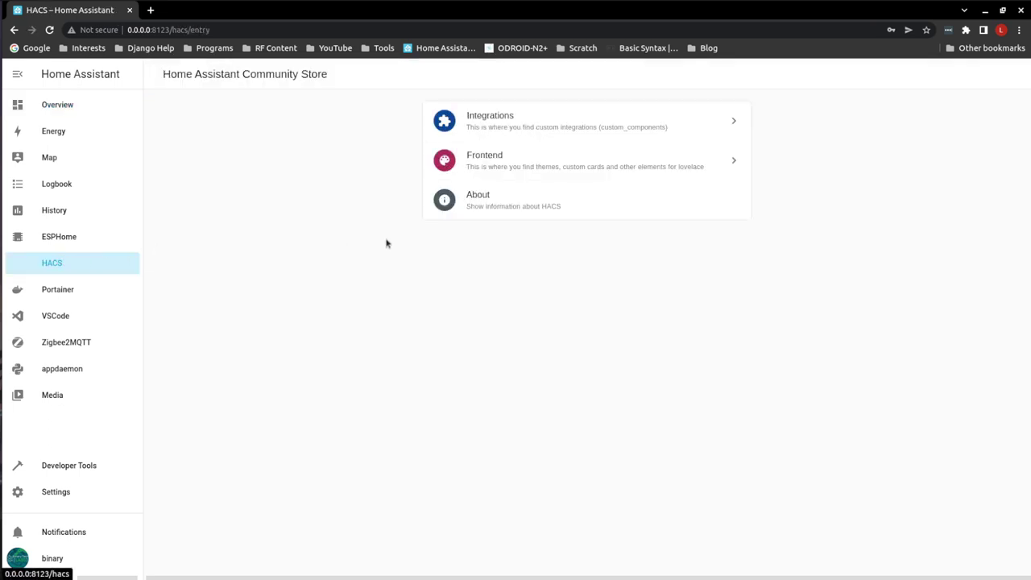
{"action": "left_click", "coordinate": [508, 201]}
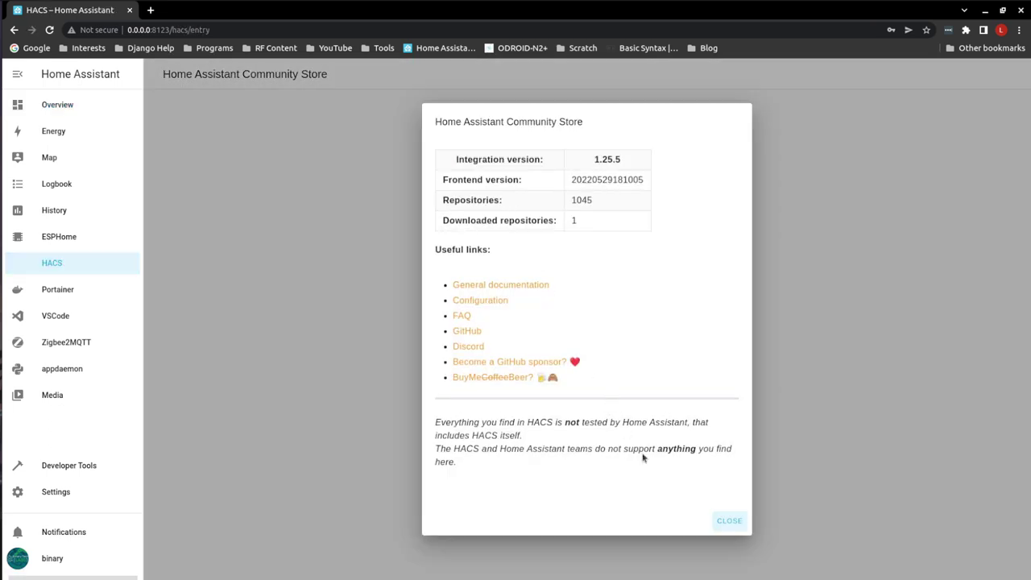
{"action": "left_click", "coordinate": [728, 521]}
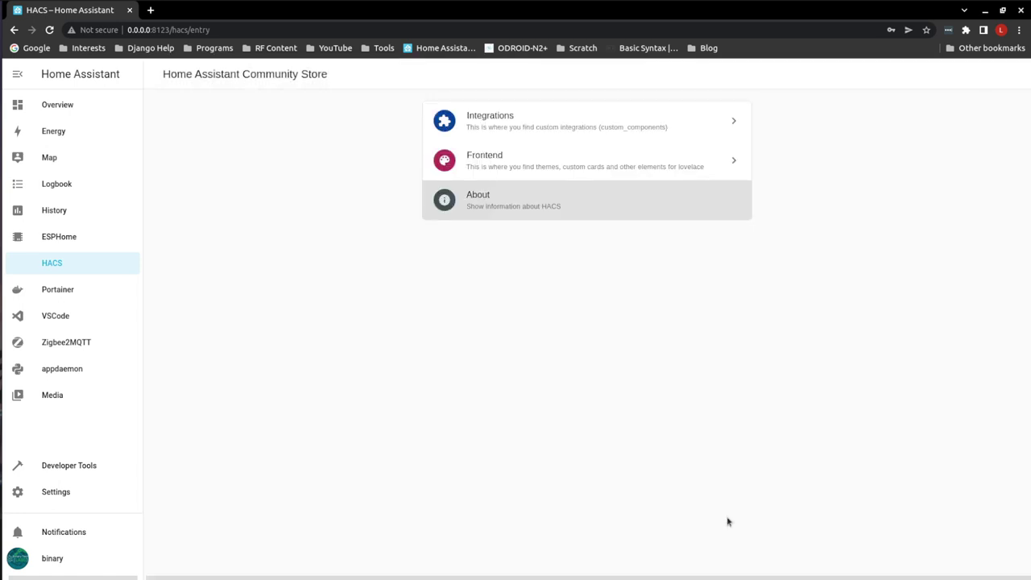
{"action": "left_click", "coordinate": [506, 153]}
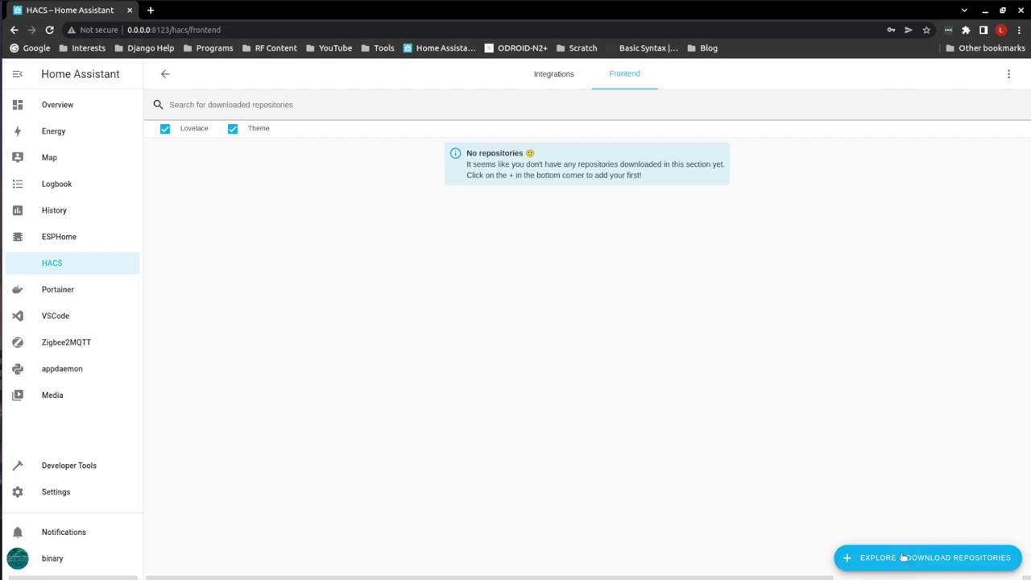
- Browse the list of frontend repositories available to download
{"action": "left_click", "coordinate": [910, 558]}
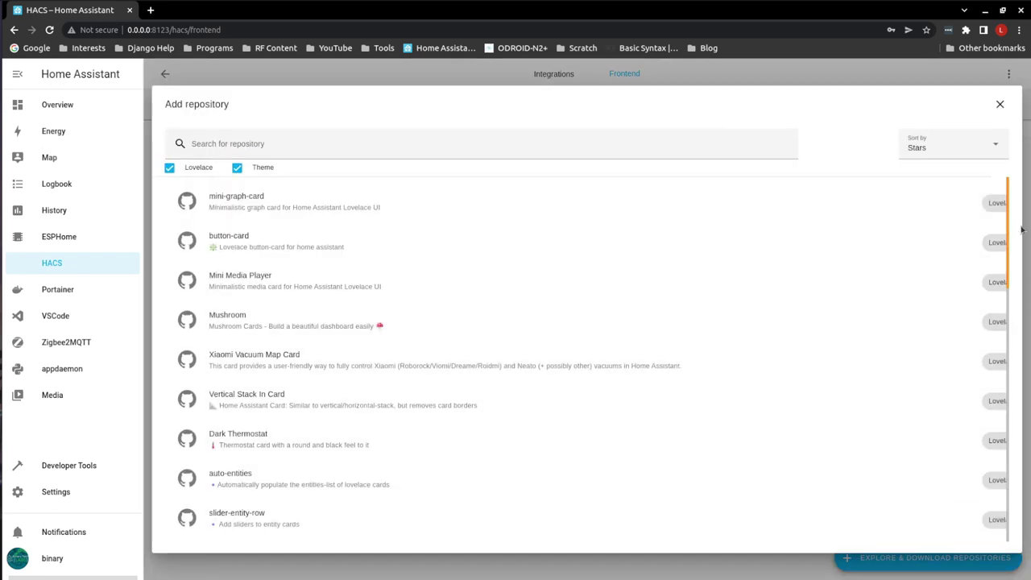
{"action": "scroll", "coordinate": [955, 281], "scroll_direction": "down", "scroll_amount": 4}
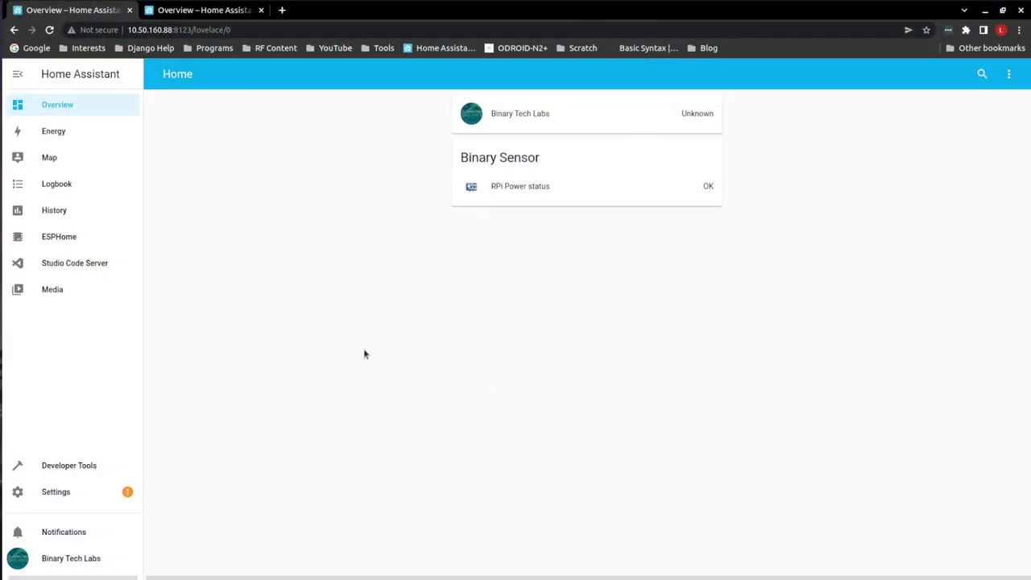
- Compare the instance that has HACS with the other instance, ending on the one without HACS
{"action": "left_click", "coordinate": [218, 15]}
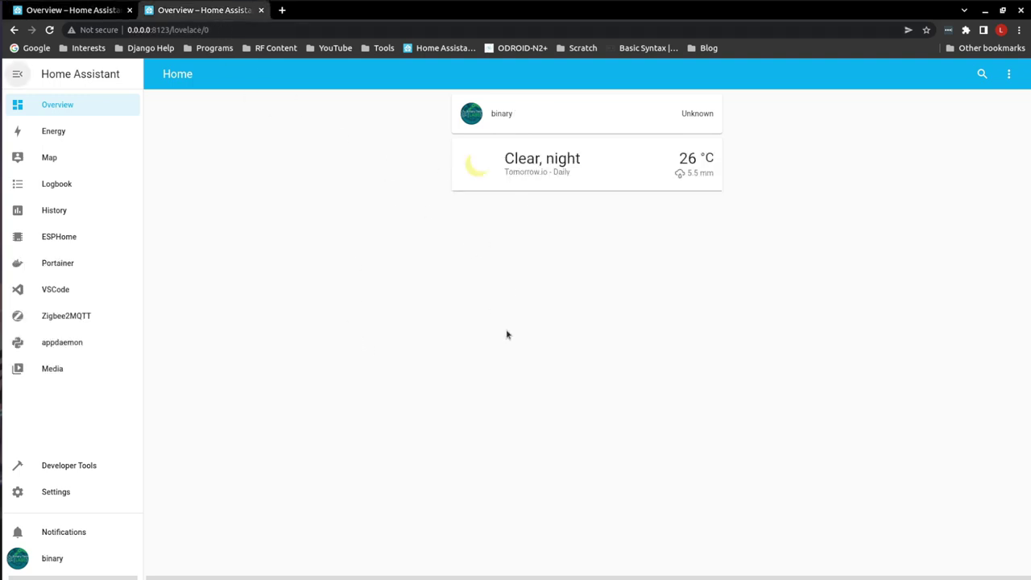
{"action": "left_click", "coordinate": [106, 14]}
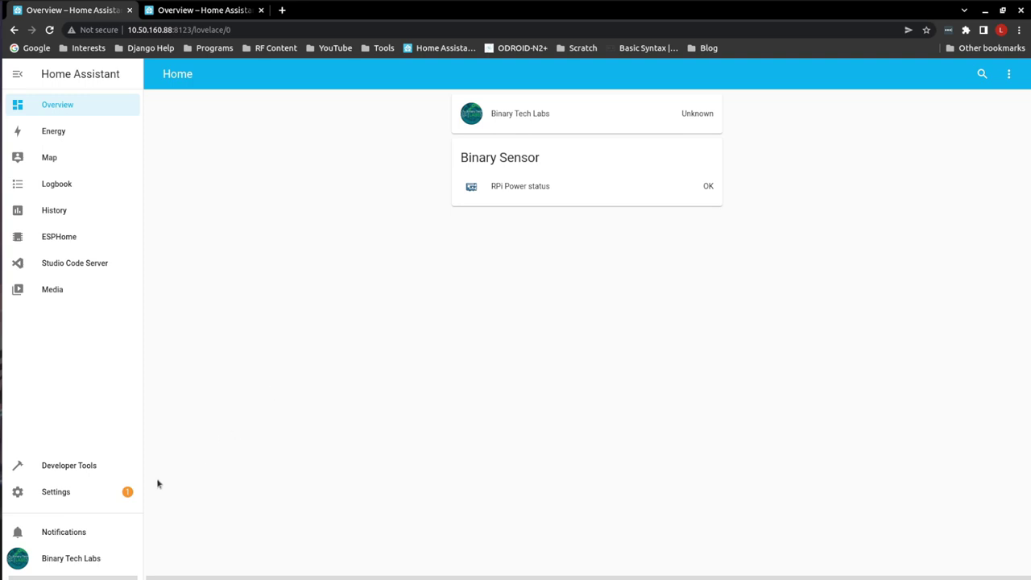
- Confirm Advanced Mode is on in the user profile, then go to Settings
{"action": "left_click", "coordinate": [51, 562]}
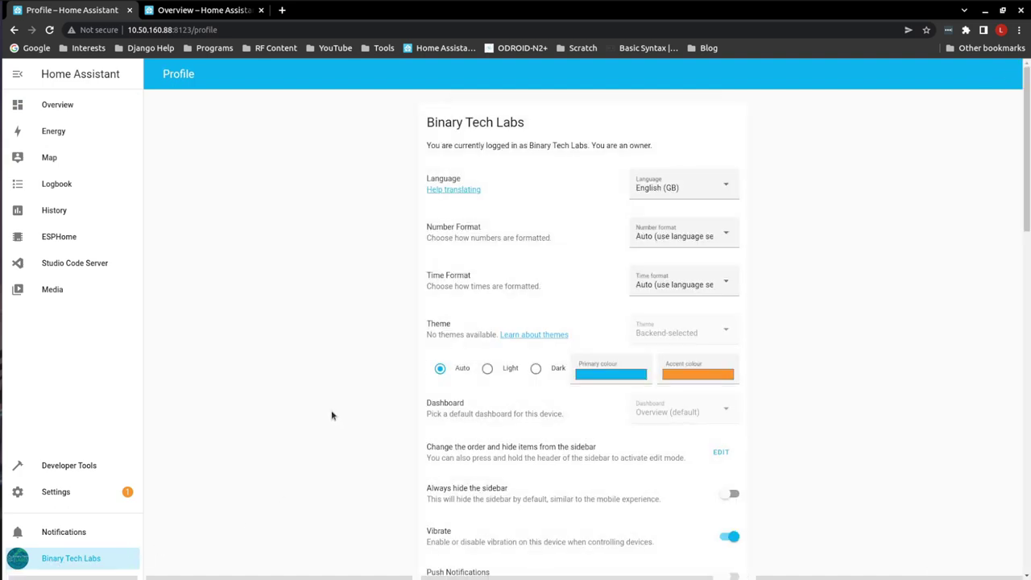
{"action": "scroll", "coordinate": [332, 419], "scroll_direction": "down", "scroll_amount": 4}
{"action": "scroll", "coordinate": [331, 415], "scroll_direction": "down", "scroll_amount": 2}
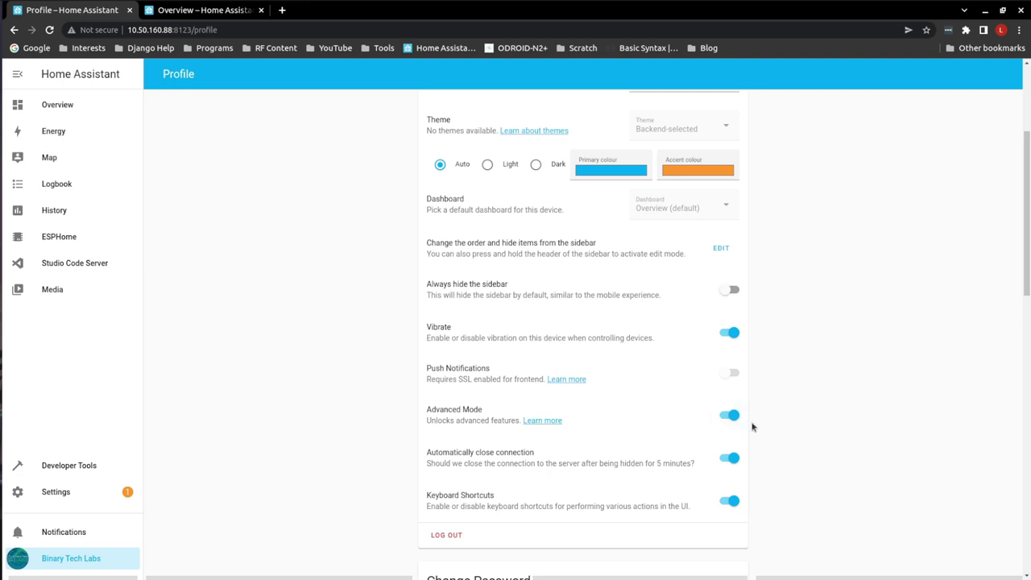
{"action": "left_click", "coordinate": [53, 492]}
- In the Add-on Store, search the available add-ons for 'ssh'
{"action": "left_click", "coordinate": [523, 352]}
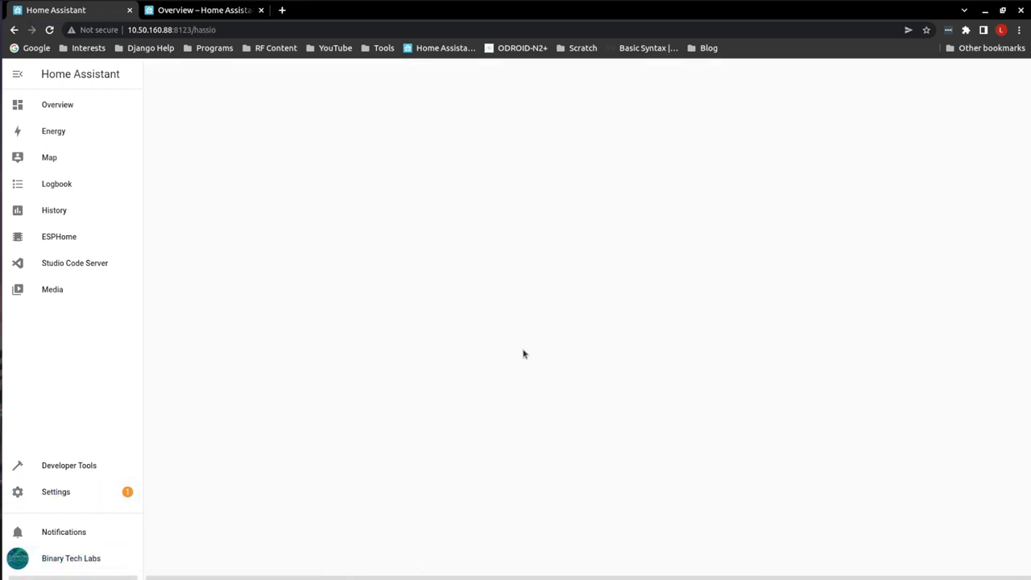
{"action": "left_click", "coordinate": [977, 559]}
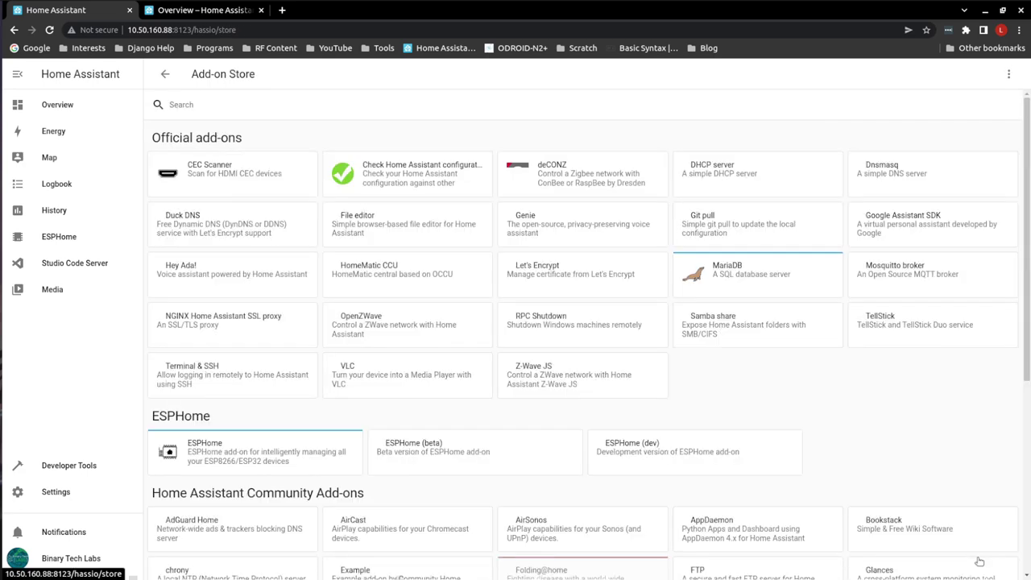
{"action": "left_click", "coordinate": [261, 104]}
{"action": "type", "text": "ssh"}
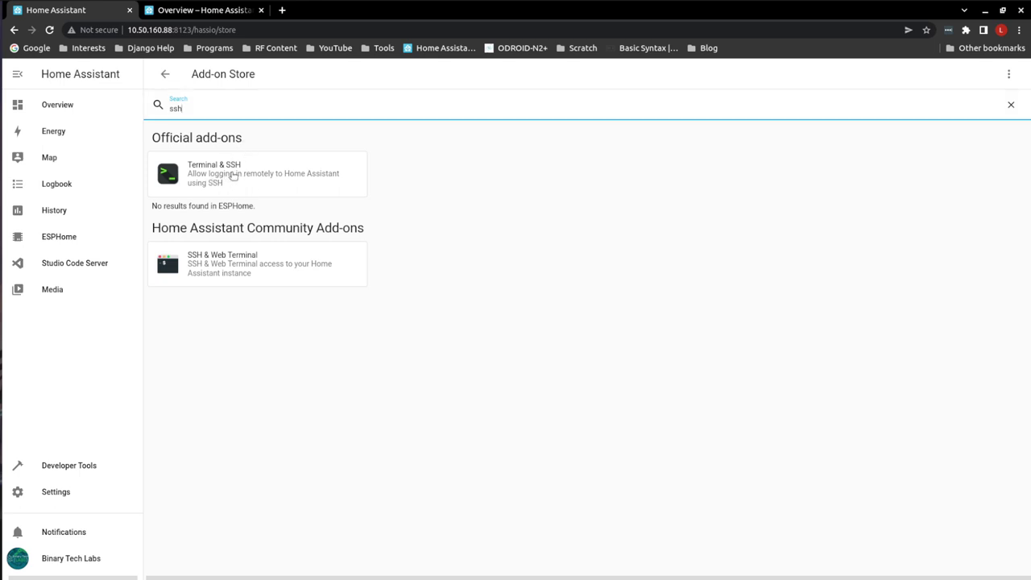
- Install the Terminal & SSH add-on from its details page
{"action": "left_click", "coordinate": [233, 175]}
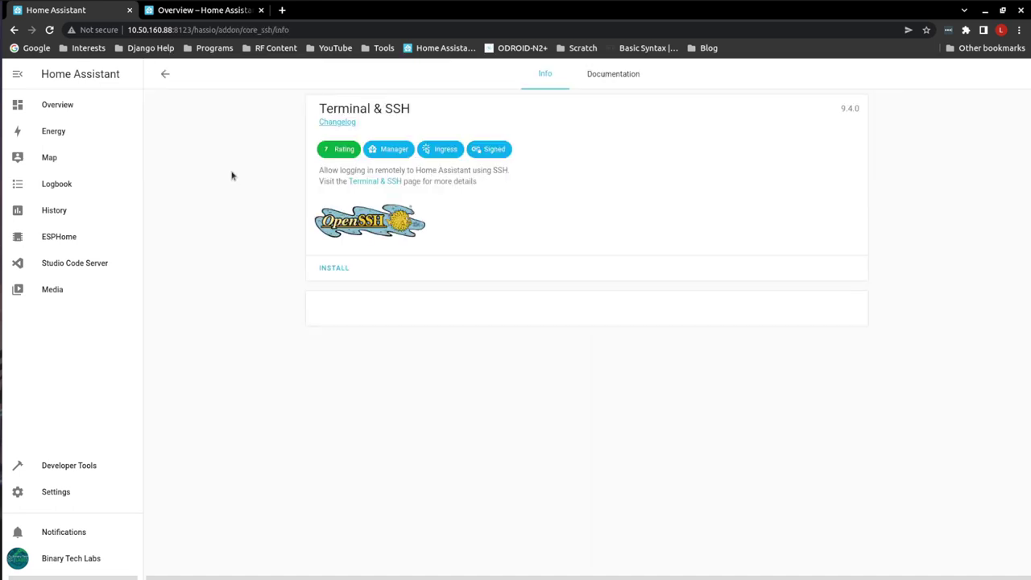
{"action": "left_click", "coordinate": [336, 269]}
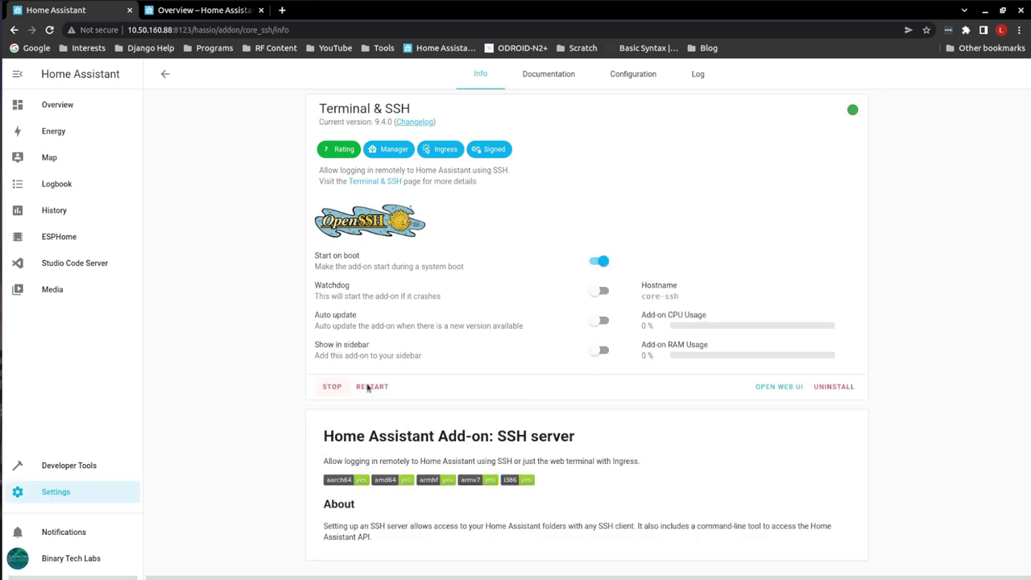
- Try the Terminal & SSH web terminal, read its documentation, and check the authorized keys option
{"action": "left_click", "coordinate": [768, 392]}
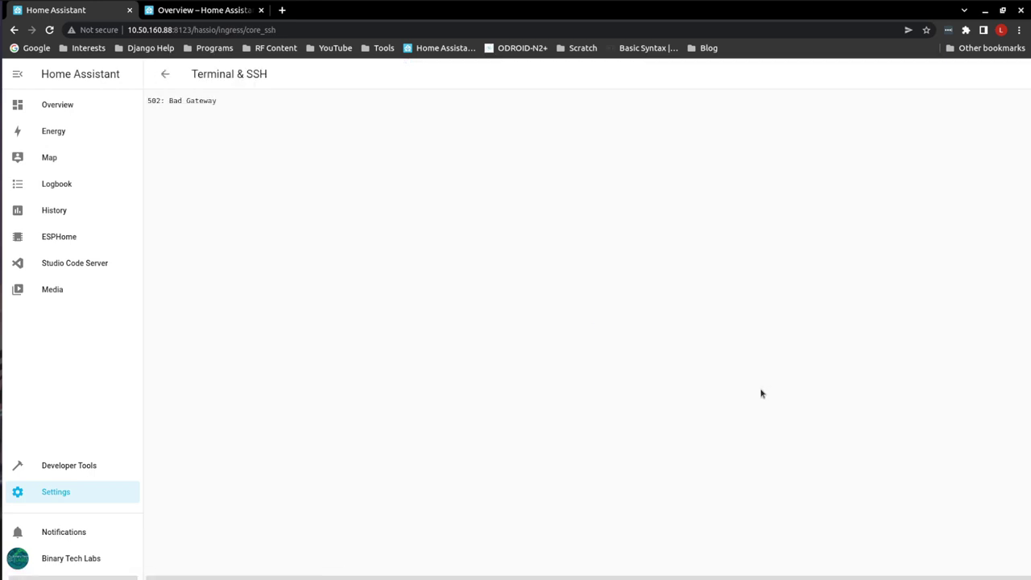
{"action": "left_click", "coordinate": [165, 75]}
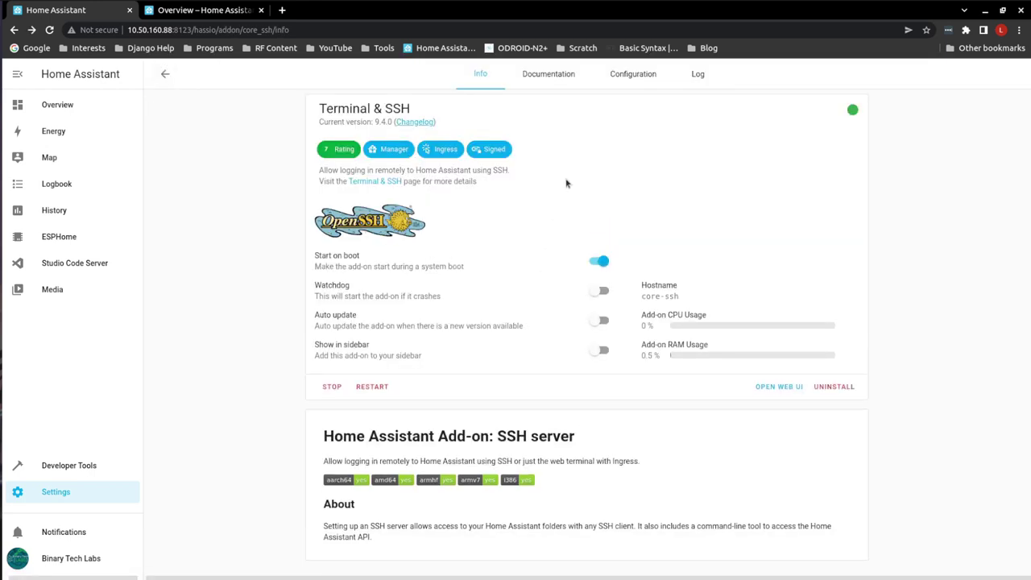
{"action": "left_click", "coordinate": [557, 75]}
{"action": "scroll", "coordinate": [433, 252], "scroll_direction": "down", "scroll_amount": 2}
{"action": "scroll", "coordinate": [432, 252], "scroll_direction": "down", "scroll_amount": 1}
{"action": "scroll", "coordinate": [482, 365], "scroll_direction": "down", "scroll_amount": 5}
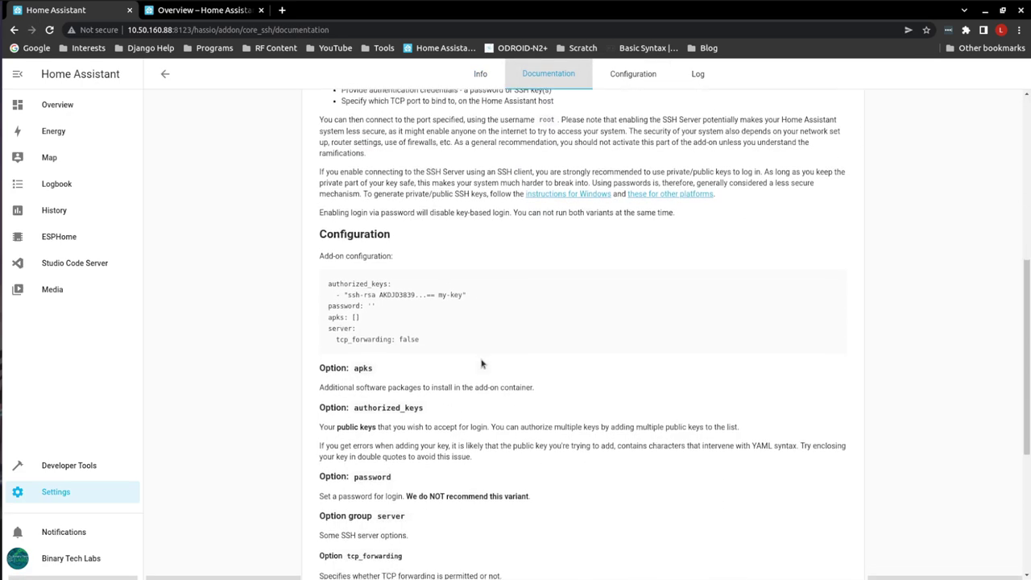
{"action": "scroll", "coordinate": [482, 364], "scroll_direction": "down", "scroll_amount": 1}
{"action": "scroll", "coordinate": [407, 325], "scroll_direction": "down", "scroll_amount": 1}
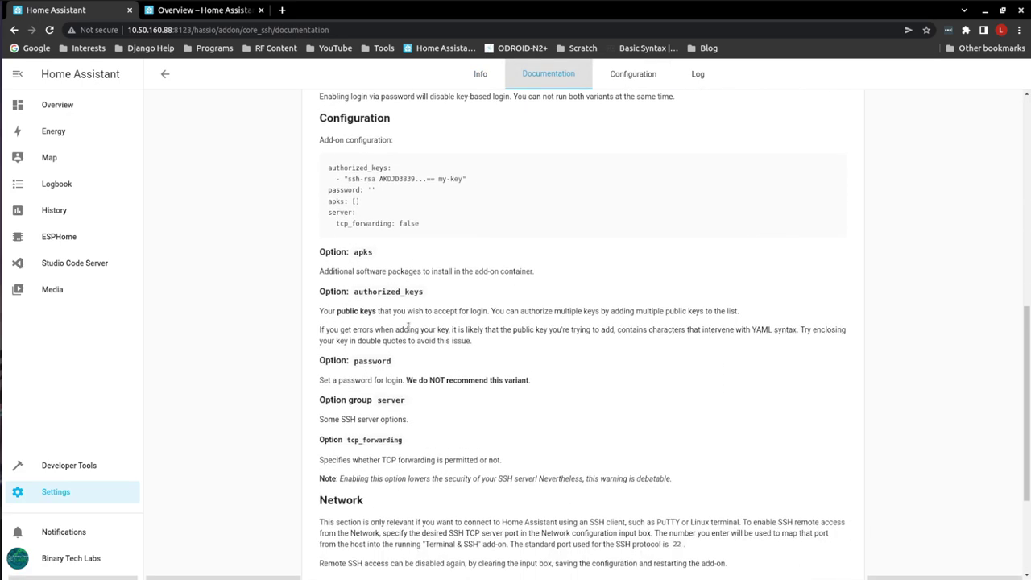
{"action": "scroll", "coordinate": [408, 326], "scroll_direction": "up", "scroll_amount": 4}
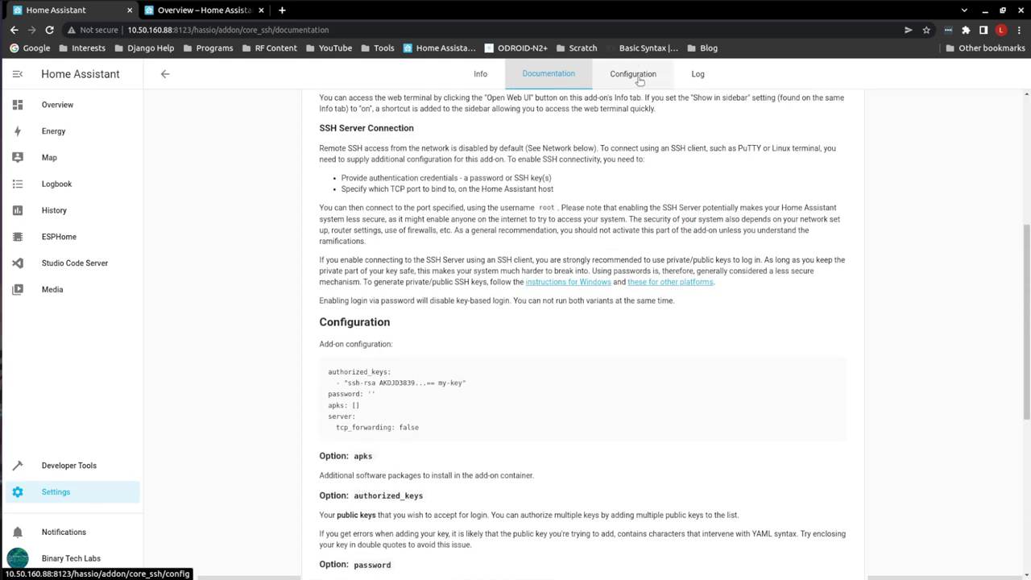
{"action": "left_click", "coordinate": [639, 80]}
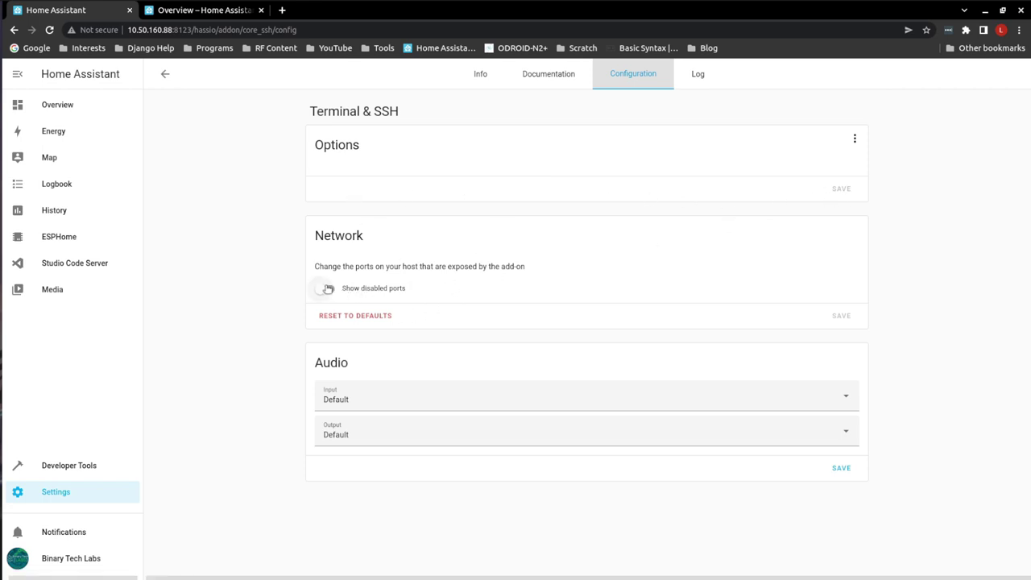
{"action": "left_click", "coordinate": [343, 185]}
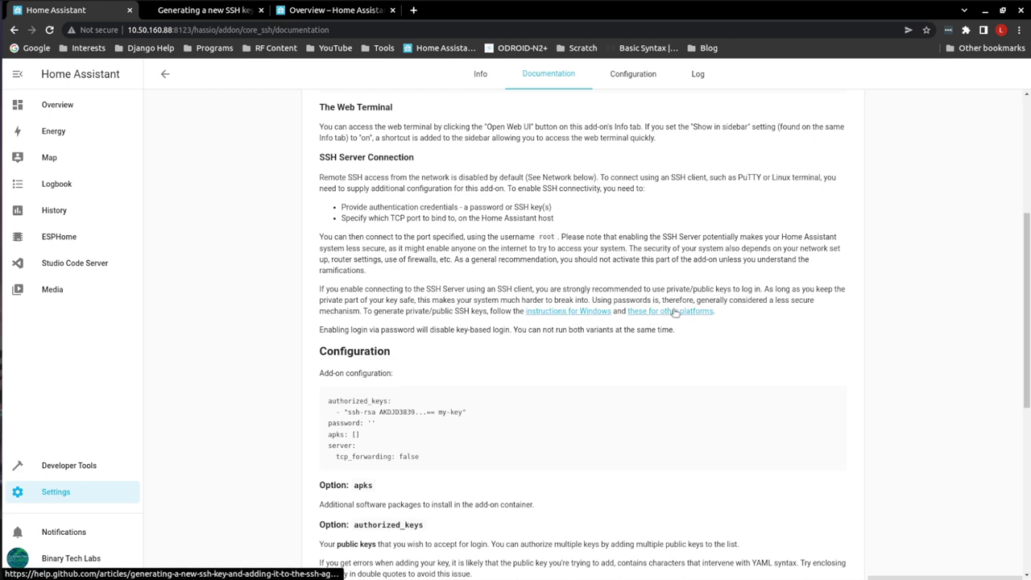
- Review the GitHub guide on generating an SSH key, then return to the add-on's Configuration options
{"action": "left_click", "coordinate": [202, 9]}
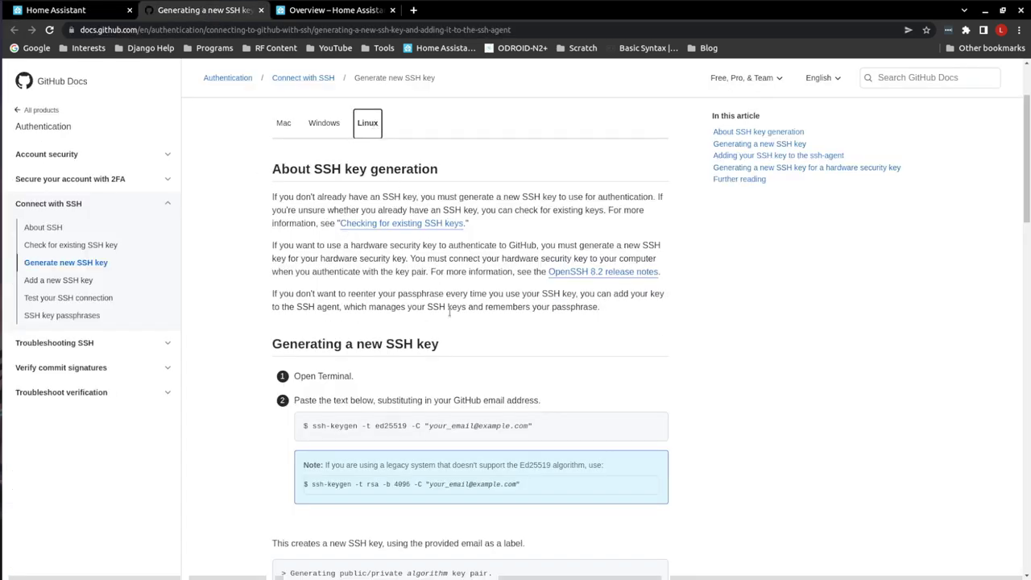
{"action": "scroll", "coordinate": [377, 297], "scroll_direction": "down", "scroll_amount": 1}
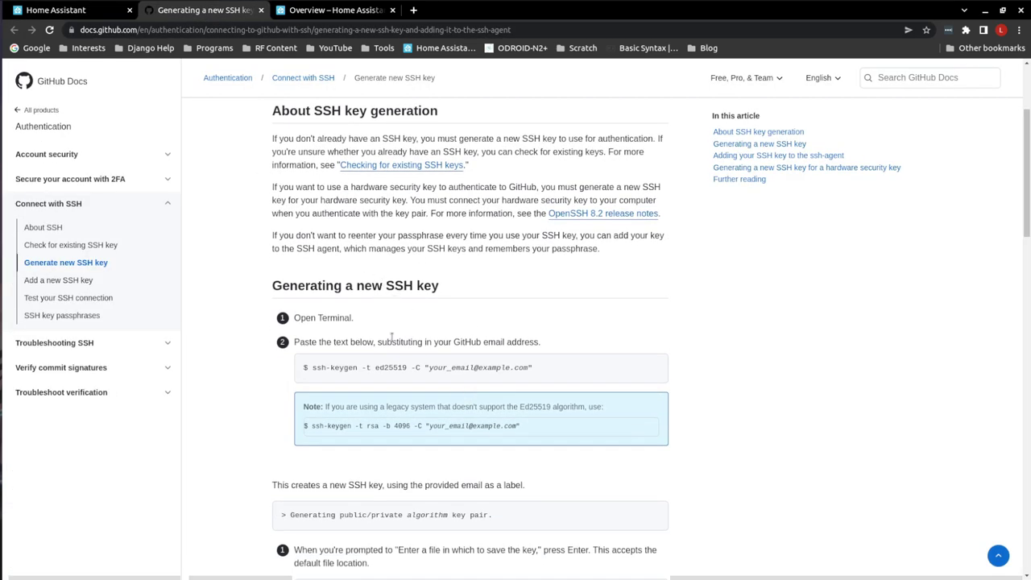
{"action": "scroll", "coordinate": [389, 336], "scroll_direction": "down", "scroll_amount": 1}
{"action": "scroll", "coordinate": [320, 349], "scroll_direction": "down", "scroll_amount": 3}
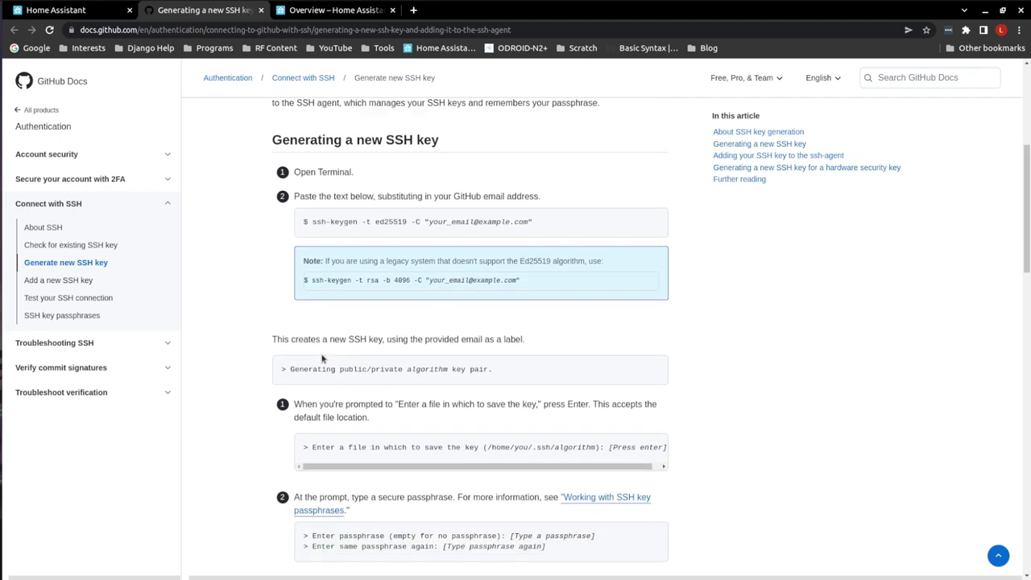
{"action": "scroll", "coordinate": [321, 360], "scroll_direction": "up", "scroll_amount": 1}
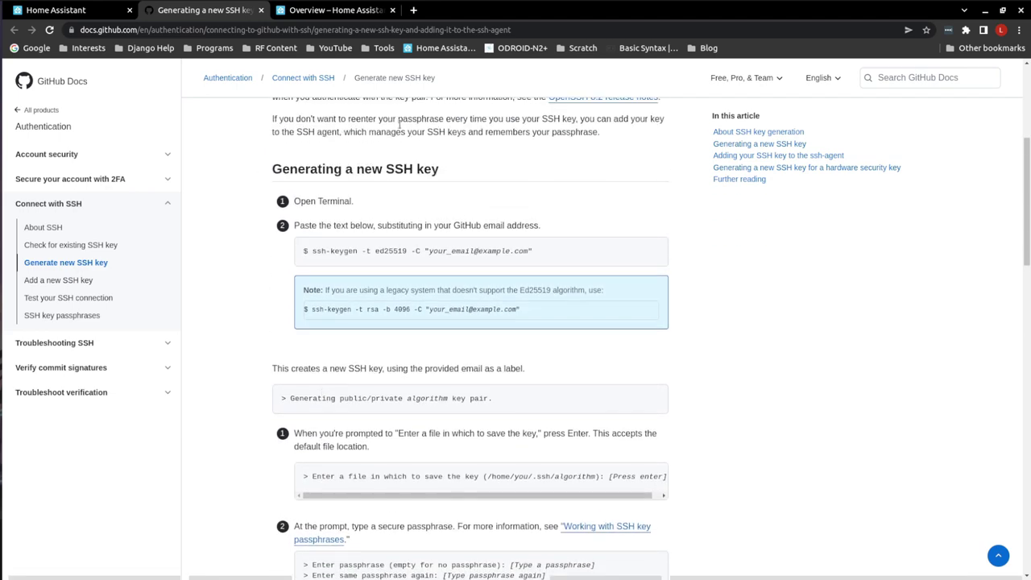
{"action": "left_click", "coordinate": [55, 10]}
{"action": "left_click", "coordinate": [632, 74]}
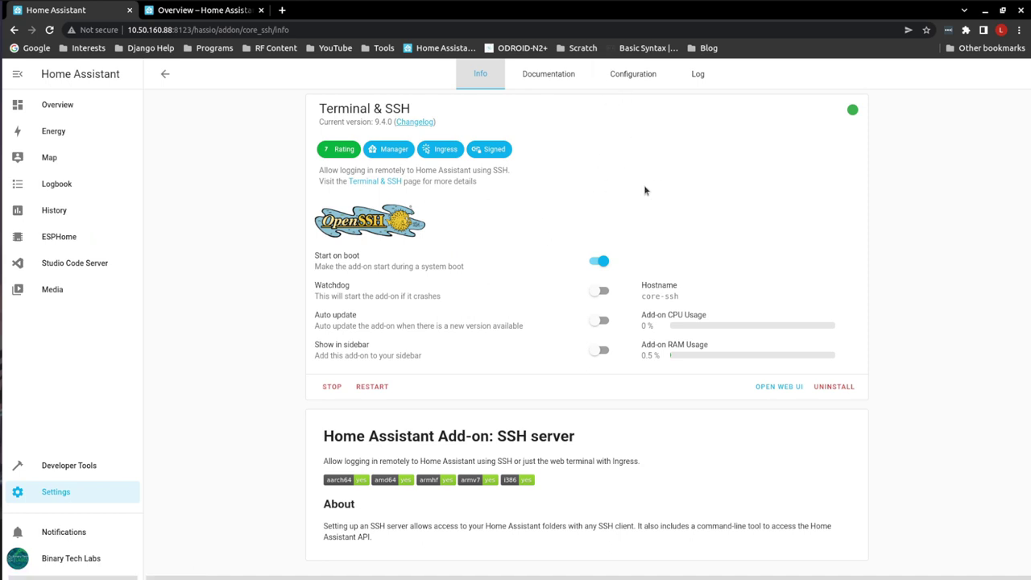
{"action": "left_click", "coordinate": [778, 388]}
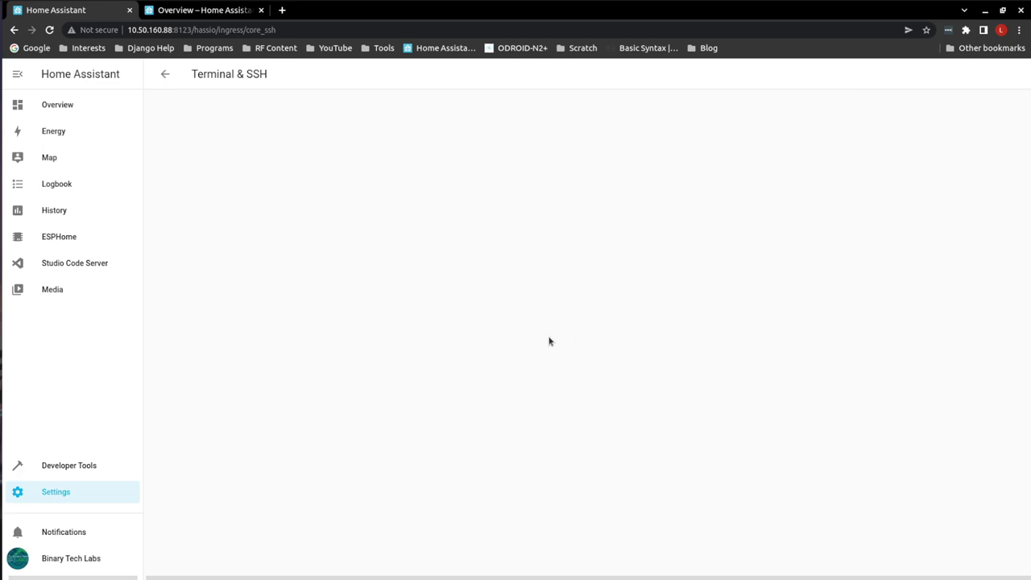
{"action": "key", "text": "ctrl+plus"}
{"action": "key", "text": "ctrl+plus"}
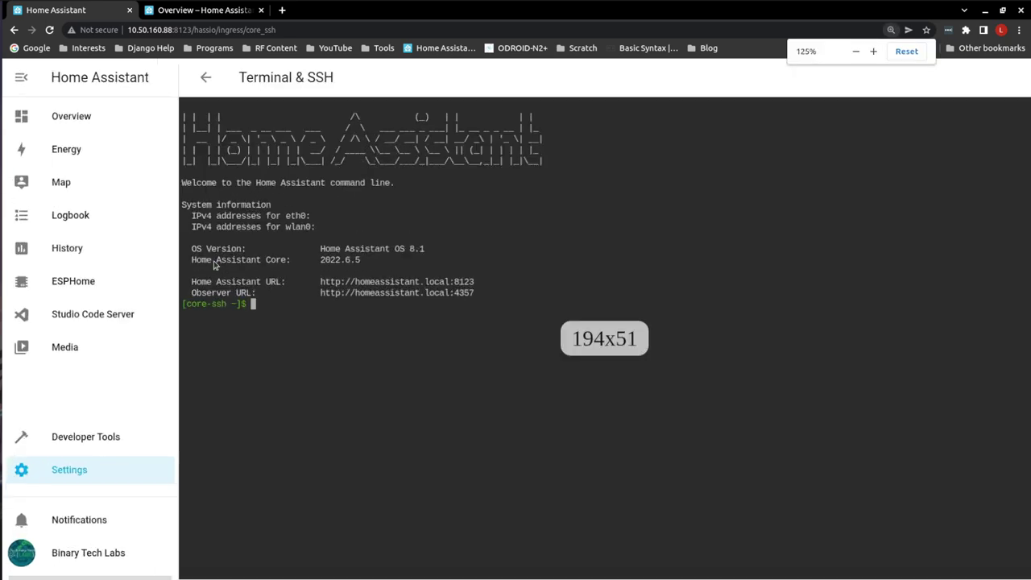
{"action": "key", "text": "ctrl+plus"}
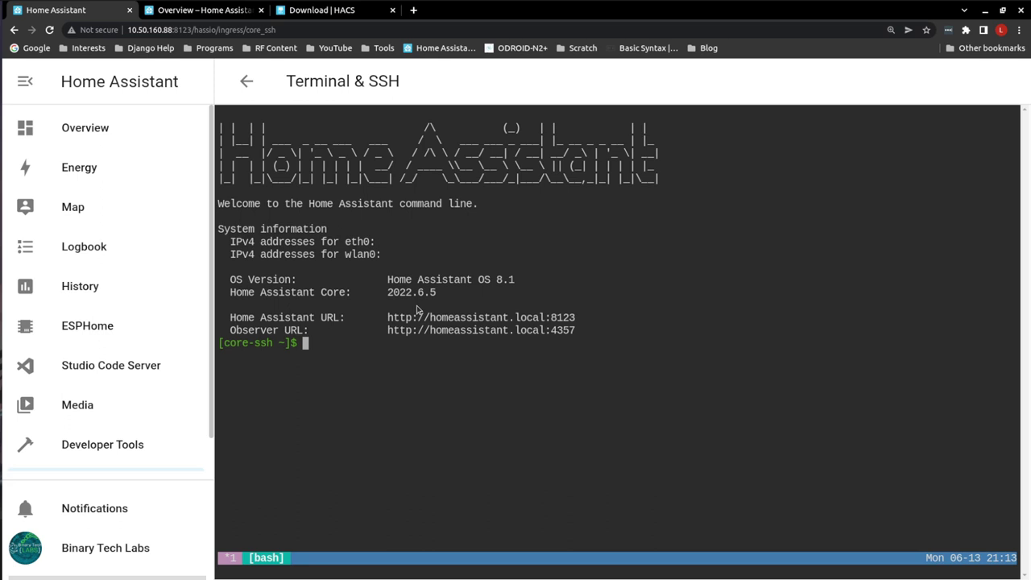
{"action": "type", "text": "wget -"}
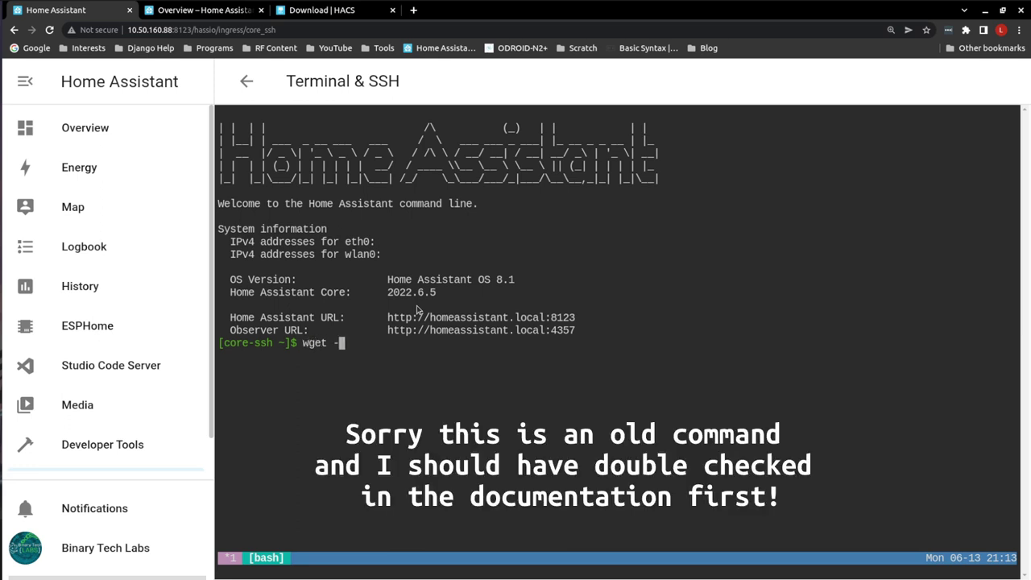
{"action": "type", "text": "q -O https://get"}
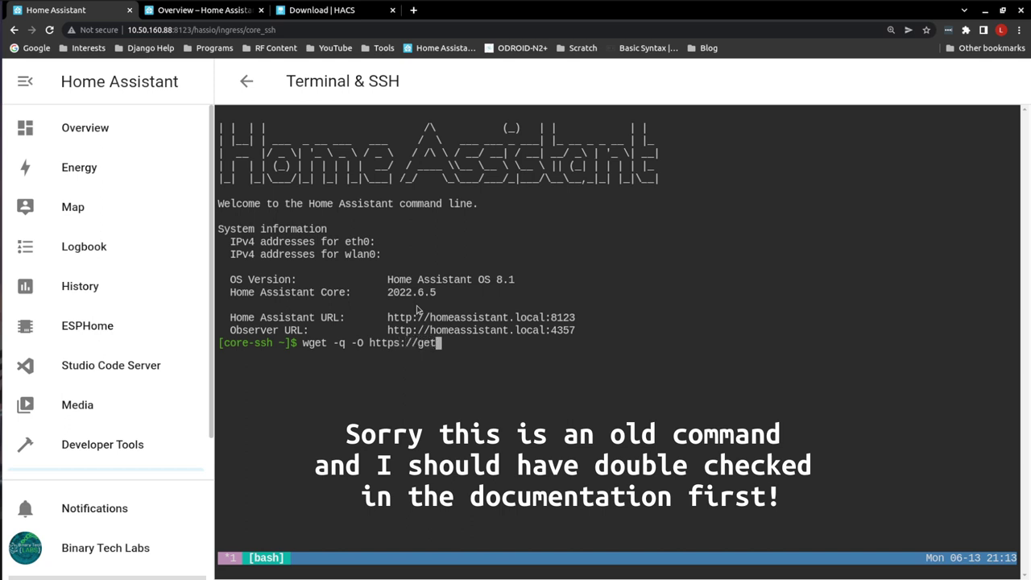
{"action": "type", "text": ".hacs.xyz | bash -"}
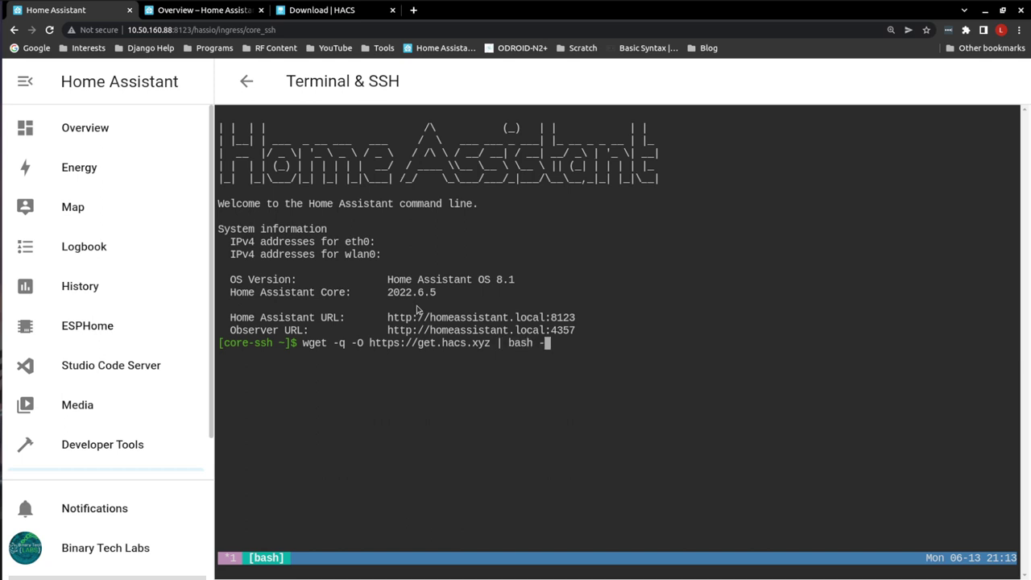
{"action": "key", "text": "Return"}
{"action": "type", "text": "wget -O - https://get.hacs.xyz | bash -"}
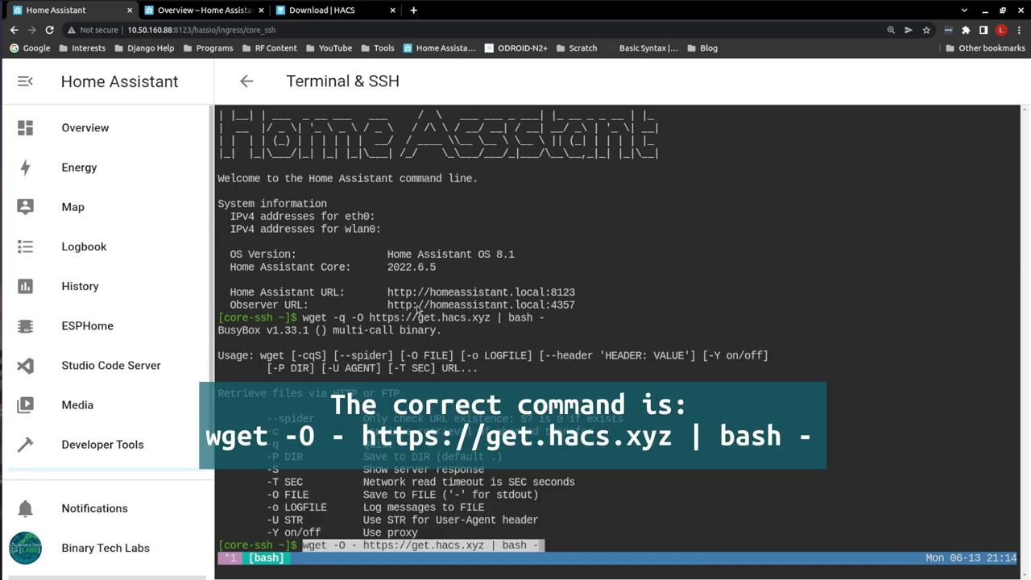
{"action": "key", "text": "Return"}
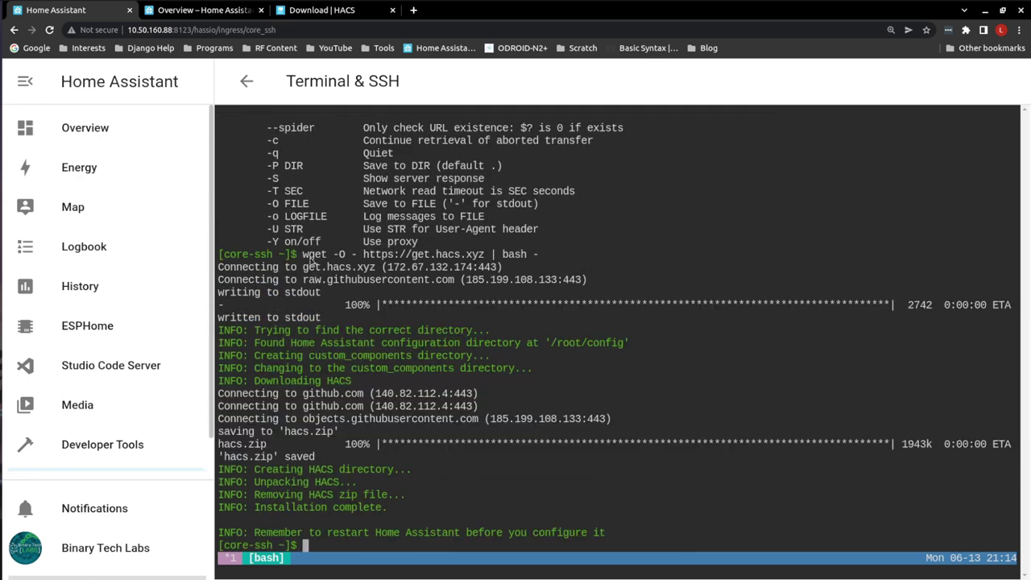
- Copy the wget command from the HACS download page and return to the second instance's Overview
{"action": "left_click", "coordinate": [322, 10]}
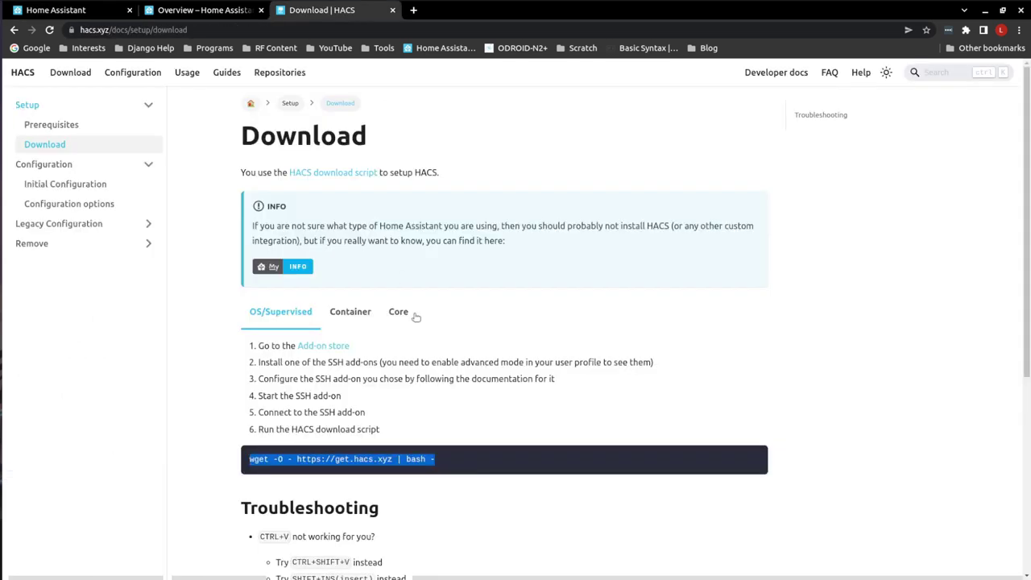
{"action": "left_click", "coordinate": [436, 448]}
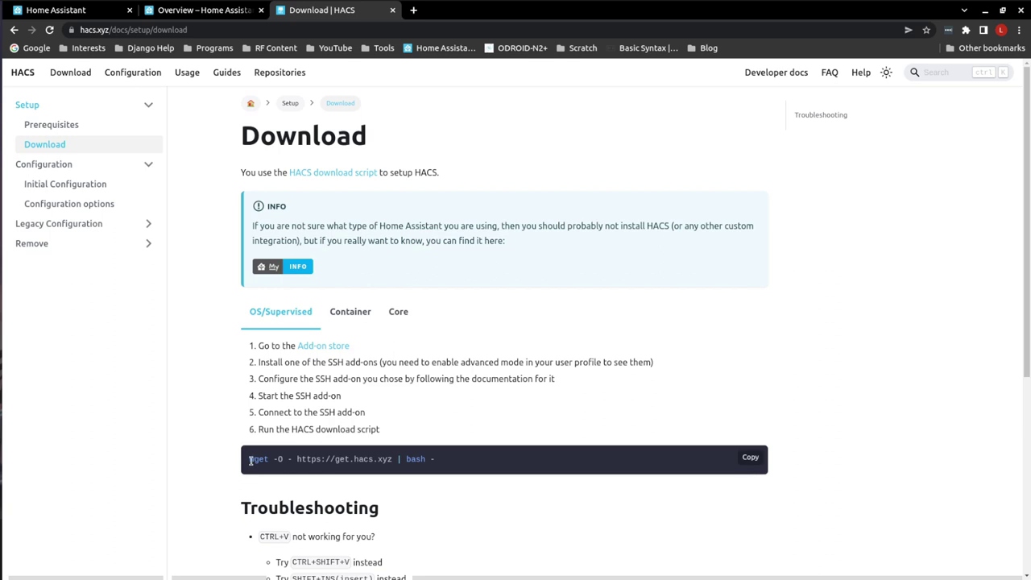
{"action": "left_click_drag", "start_coordinate": [250, 459], "coordinate": [453, 464]}
{"action": "key", "text": "ctrl+c"}
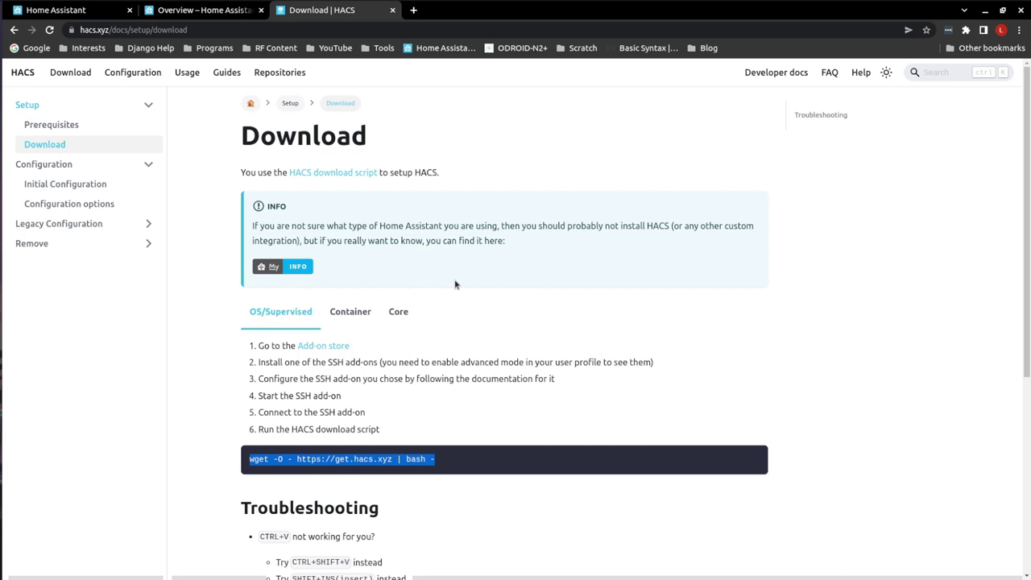
{"action": "left_click", "coordinate": [95, 9]}
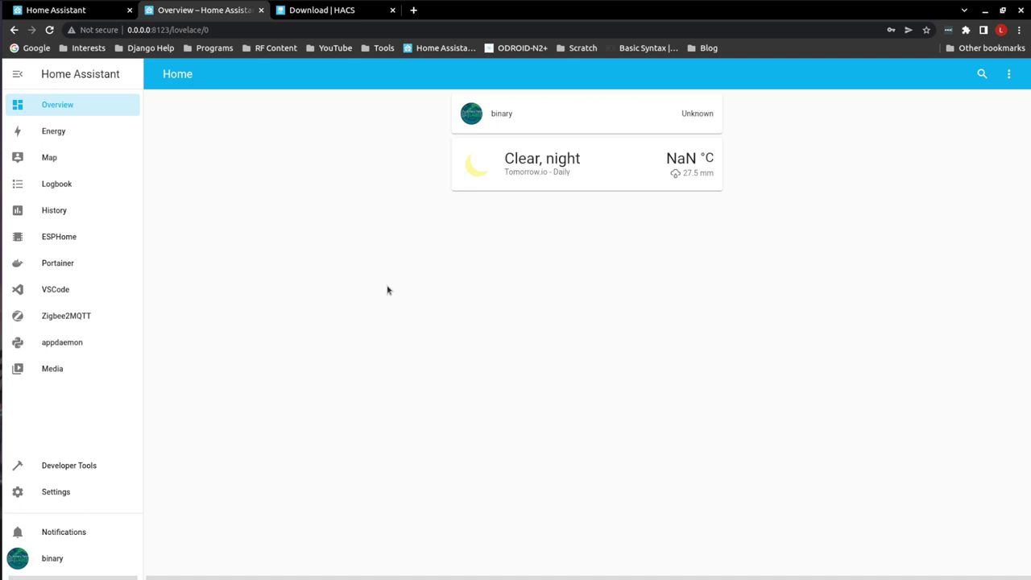
{"action": "key", "text": "ctrl+alt+t"}
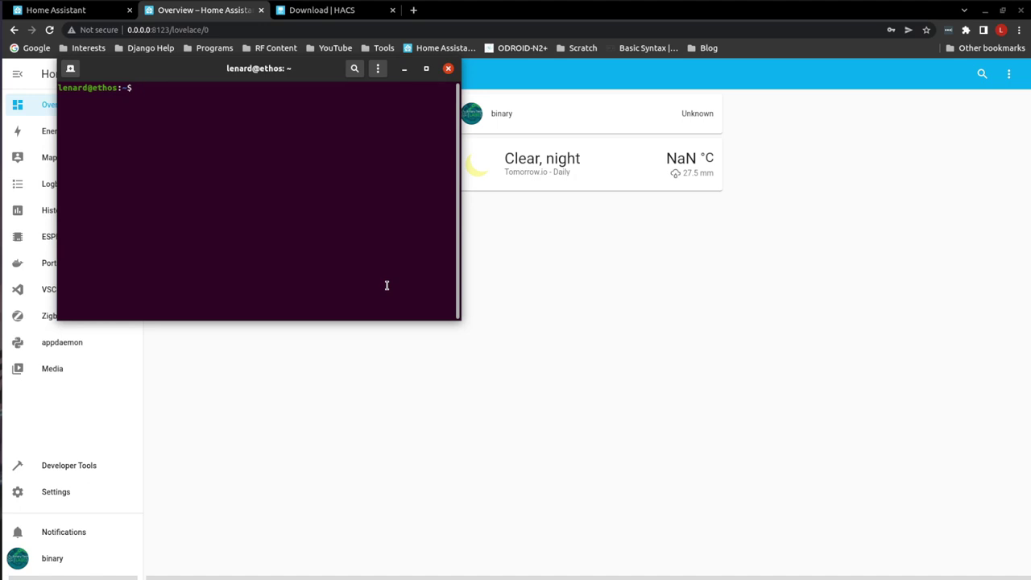
{"action": "type", "text": "docker exec -it homeassista"}
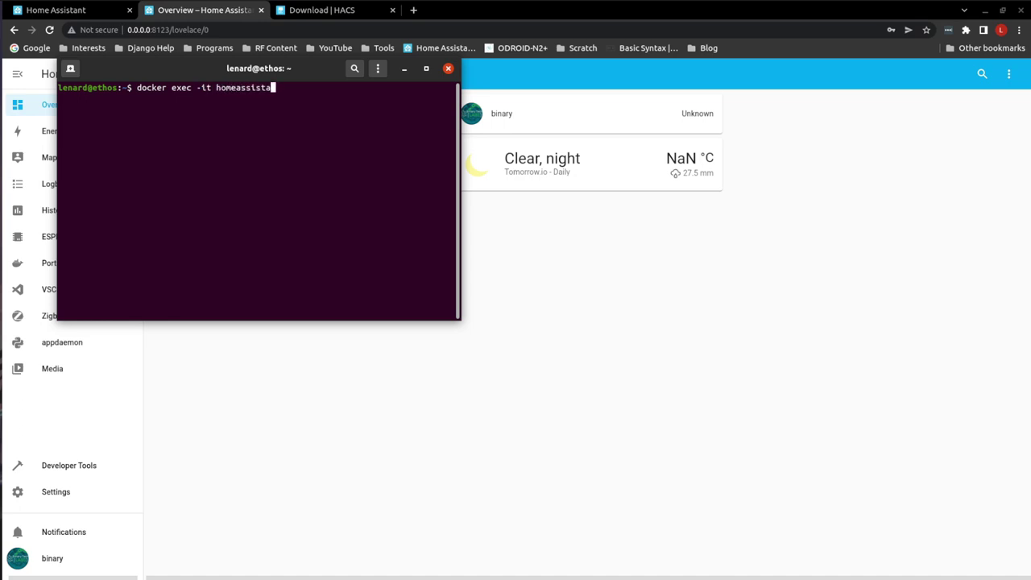
{"action": "type", "text": "nt bash"}
{"action": "key", "text": "Return"}
{"action": "key", "text": "ctrl+shift+v"}
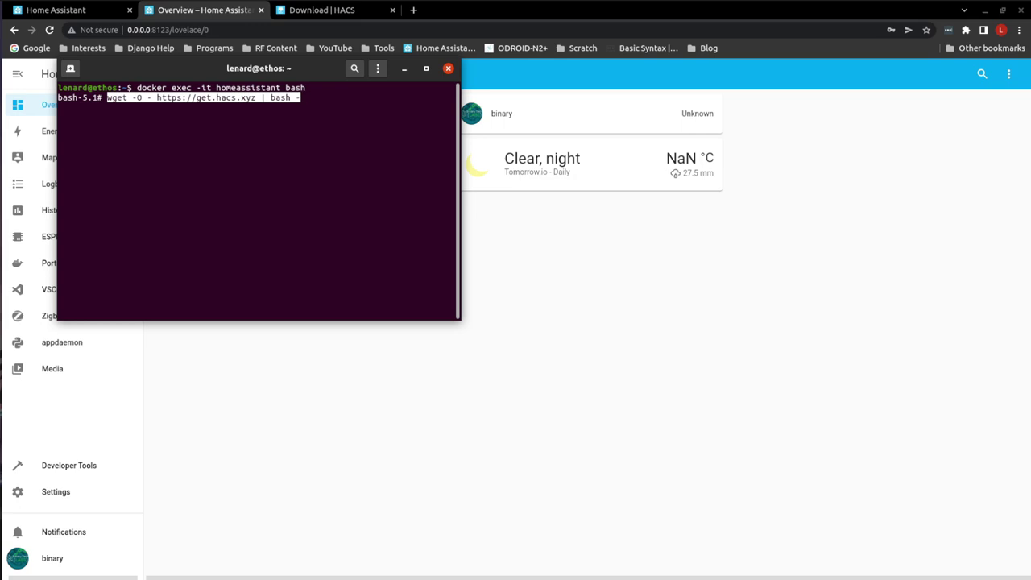
{"action": "key", "text": "BackSpace"}
{"action": "key", "text": "BackSpace"}
{"action": "key", "text": "BackSpace"}
{"action": "key", "text": "BackSpace"}
{"action": "key", "text": "BackSpace"}
{"action": "key", "text": "BackSpace"}
{"action": "key", "text": "BackSpace"}
{"action": "key", "text": "BackSpace"}
{"action": "key", "text": "BackSpace"}
{"action": "key", "text": "BackSpace"}
{"action": "key", "text": "BackSpace"}
{"action": "key", "text": "BackSpace"}
{"action": "key", "text": "BackSpace"}
{"action": "key", "text": "BackSpace"}
{"action": "key", "text": "BackSpace"}
{"action": "key", "text": "BackSpace"}
{"action": "key", "text": "BackSpace"}
{"action": "key", "text": "BackSpace"}
{"action": "key", "text": "BackSpace"}
{"action": "key", "text": "BackSpace"}
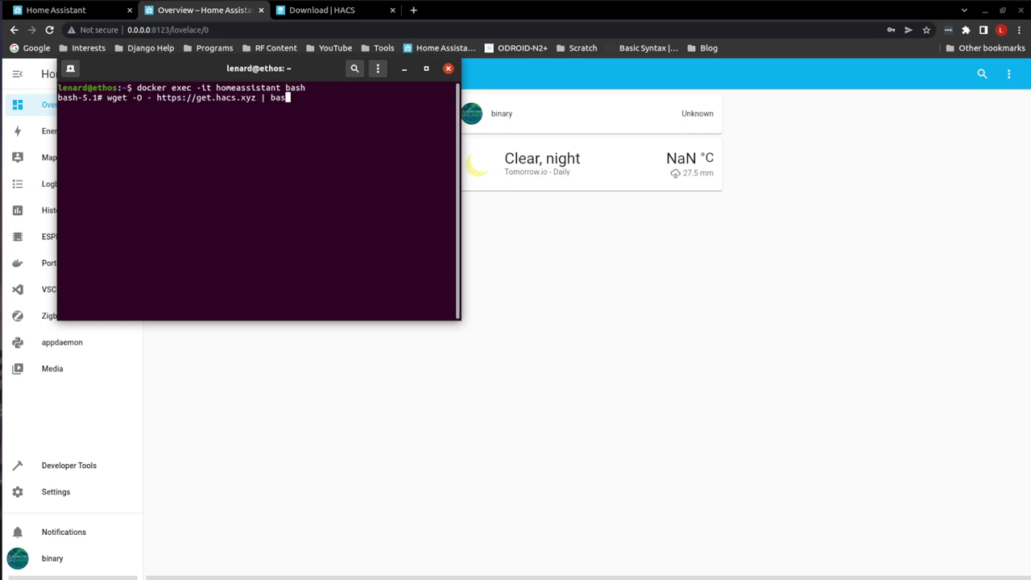
{"action": "key", "text": "BackSpace"}
{"action": "key", "text": "BackSpace"}
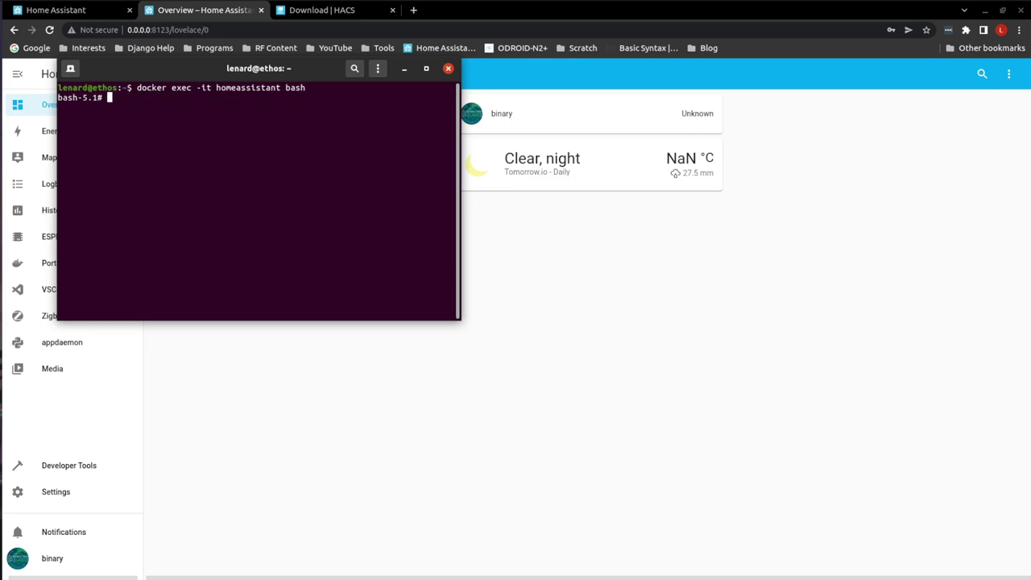
{"action": "type", "text": "exit"}
{"action": "key", "text": "Return"}
{"action": "type", "text": "exit"}
{"action": "key", "text": "Return"}
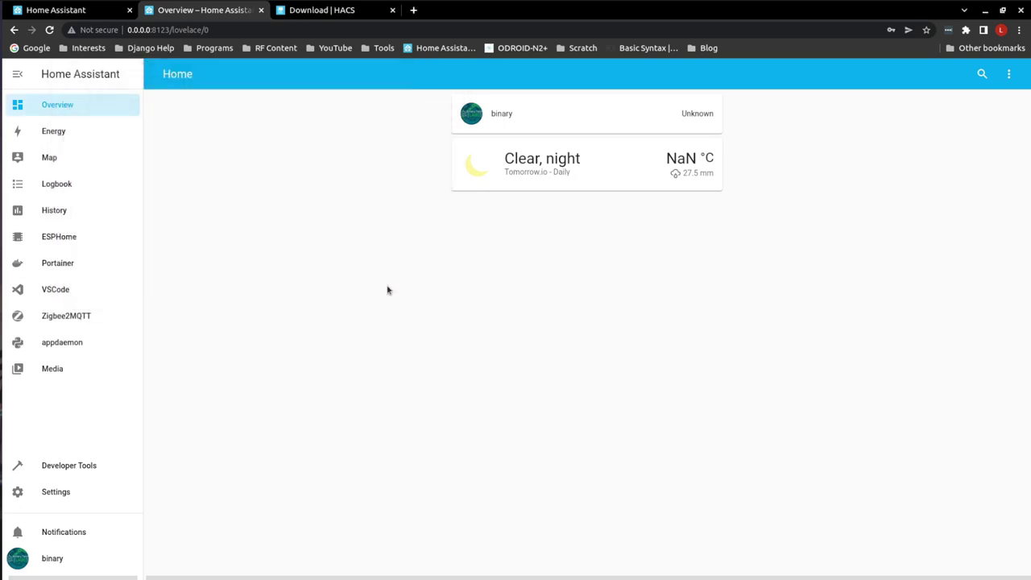
- Open the homeassistant container's /bin/bash console from Portainer's local Docker container list
{"action": "left_click", "coordinate": [61, 266]}
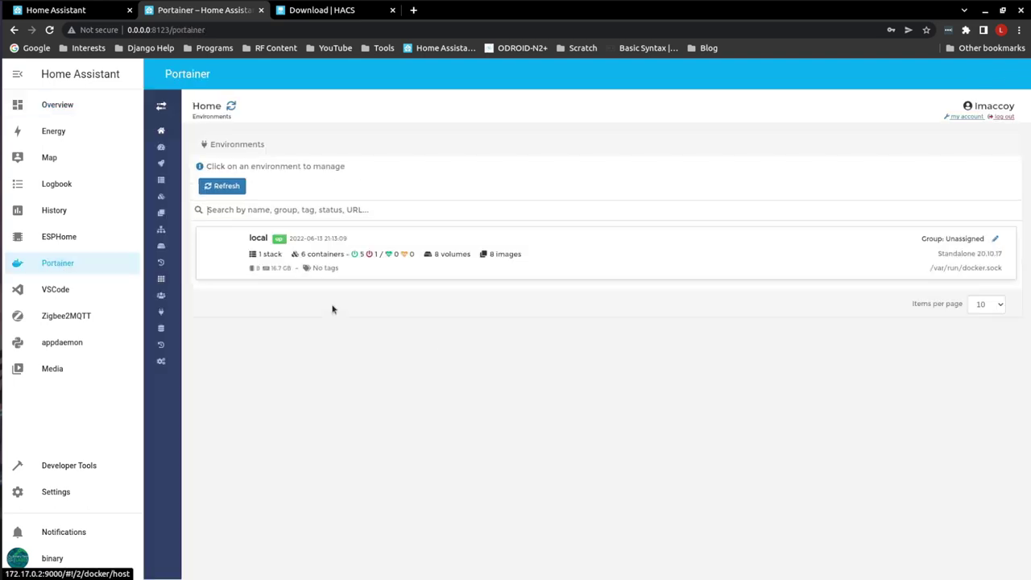
{"action": "left_click", "coordinate": [276, 254]}
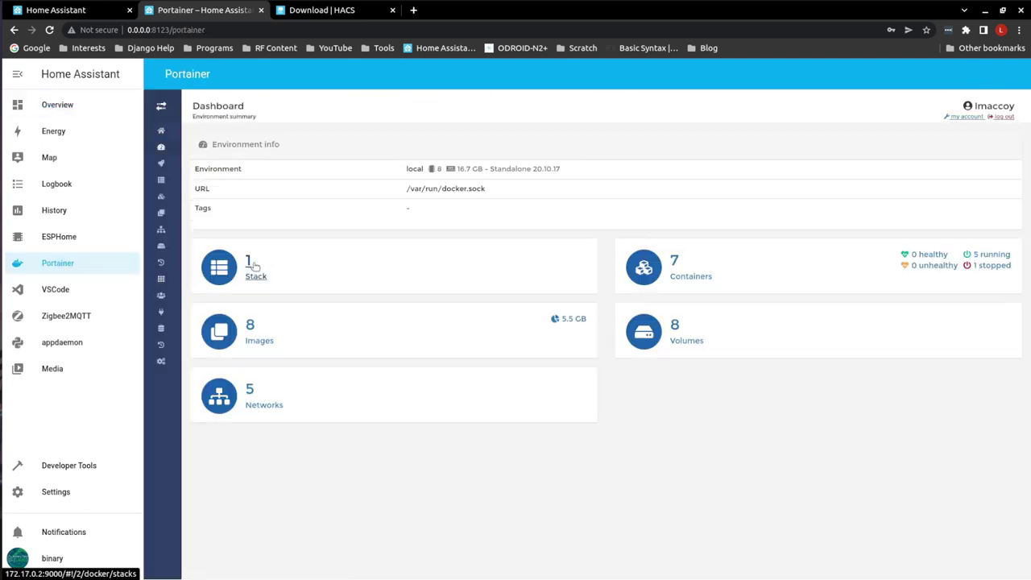
{"action": "left_click", "coordinate": [671, 276]}
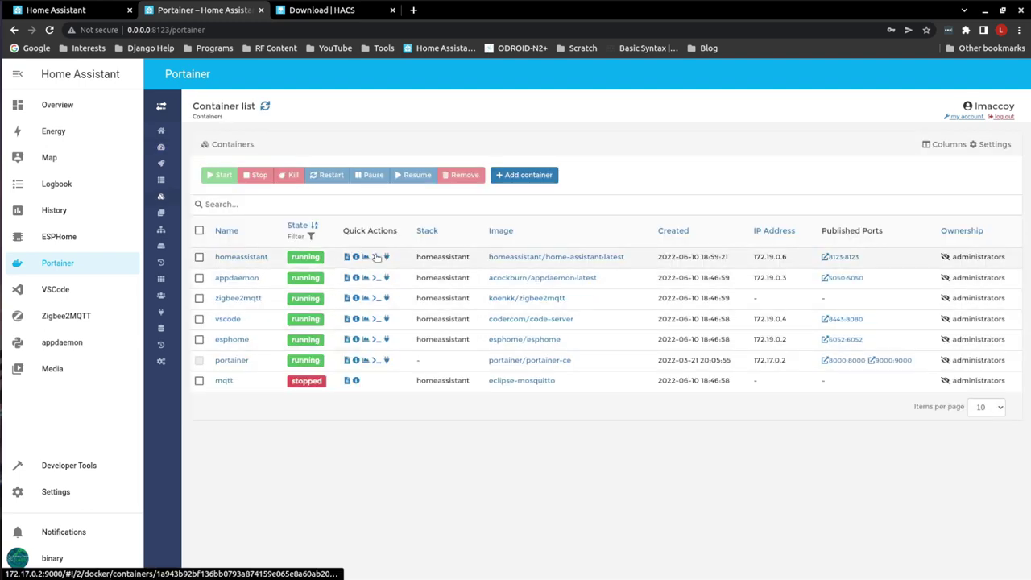
{"action": "key", "text": "ctrl+plus"}
{"action": "key", "text": "ctrl+plus"}
{"action": "key", "text": "ctrl+plus"}
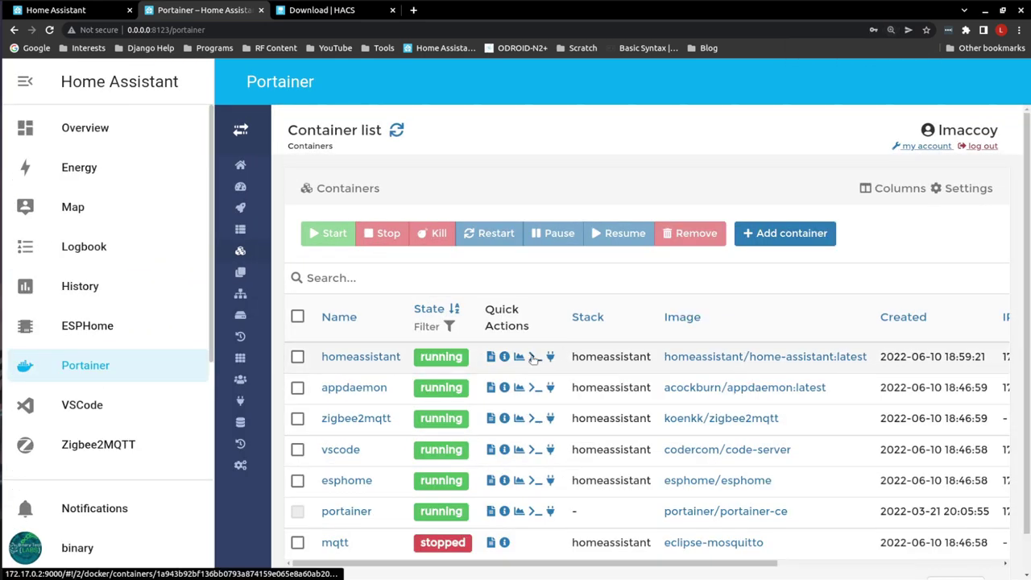
{"action": "left_click", "coordinate": [532, 359]}
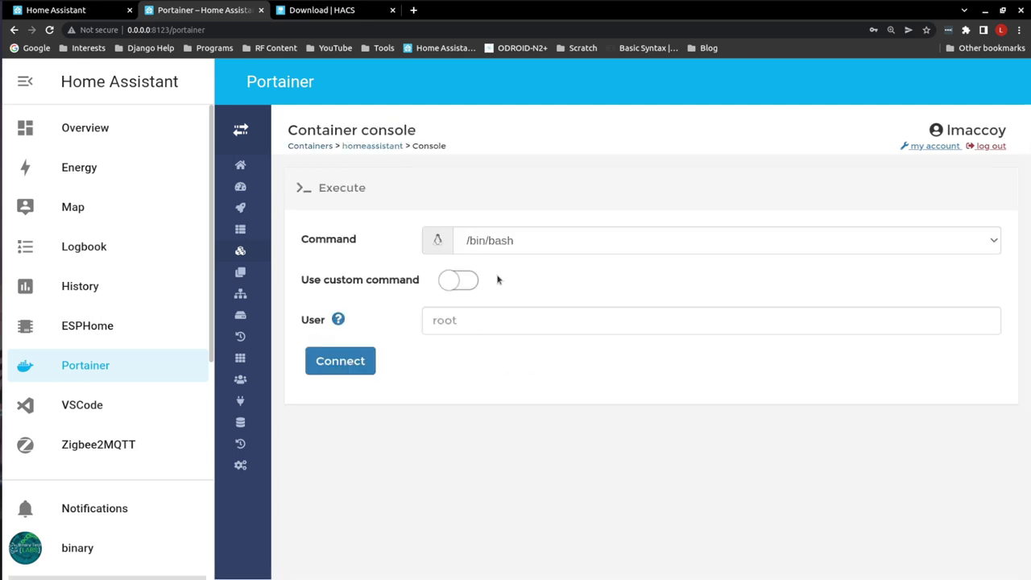
{"action": "left_click", "coordinate": [340, 369]}
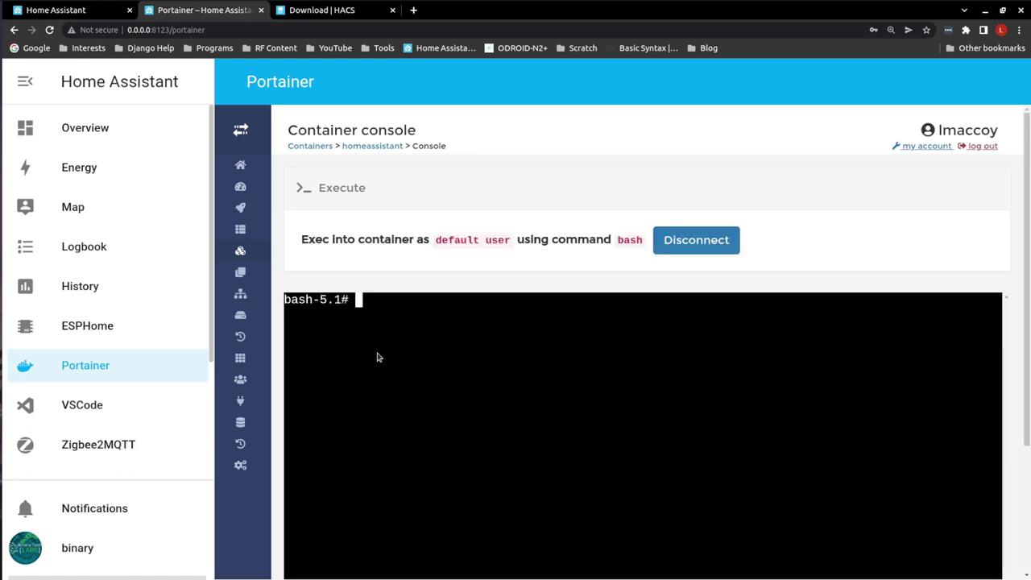
{"action": "key", "text": "ctrl+v"}
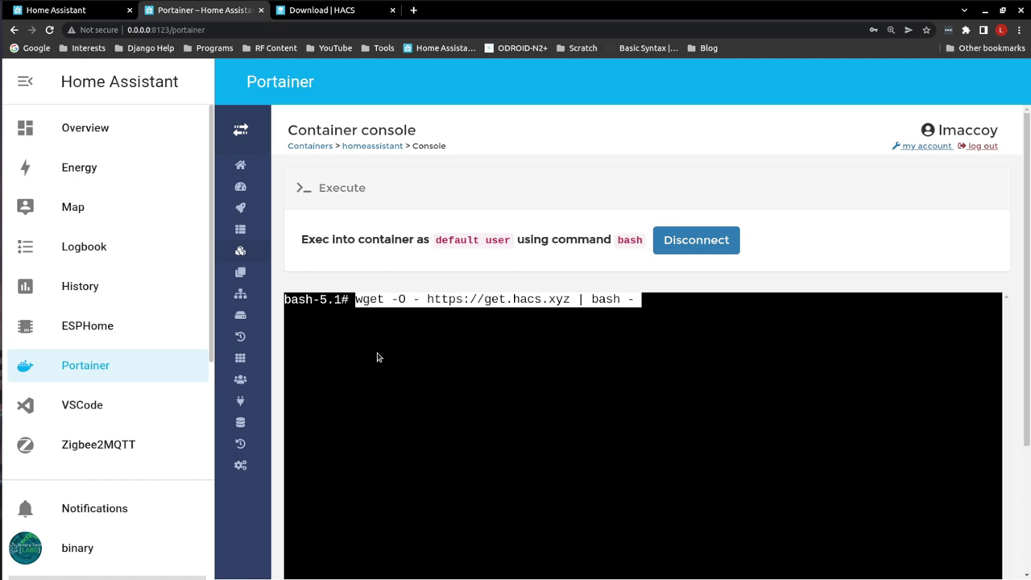
{"action": "key", "text": "Return"}
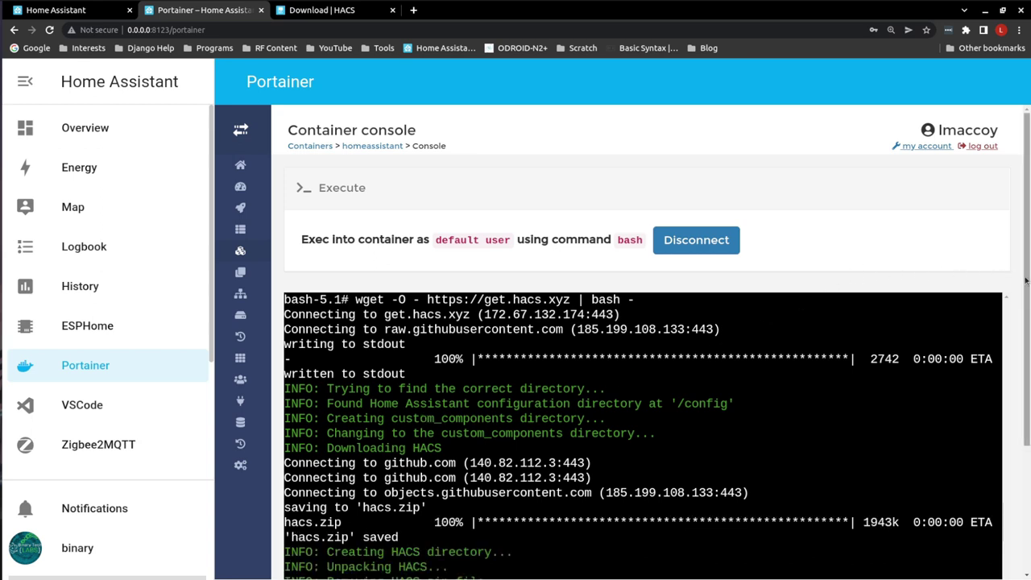
{"action": "left_click_drag", "start_coordinate": [1028, 282], "coordinate": [1021, 432]}
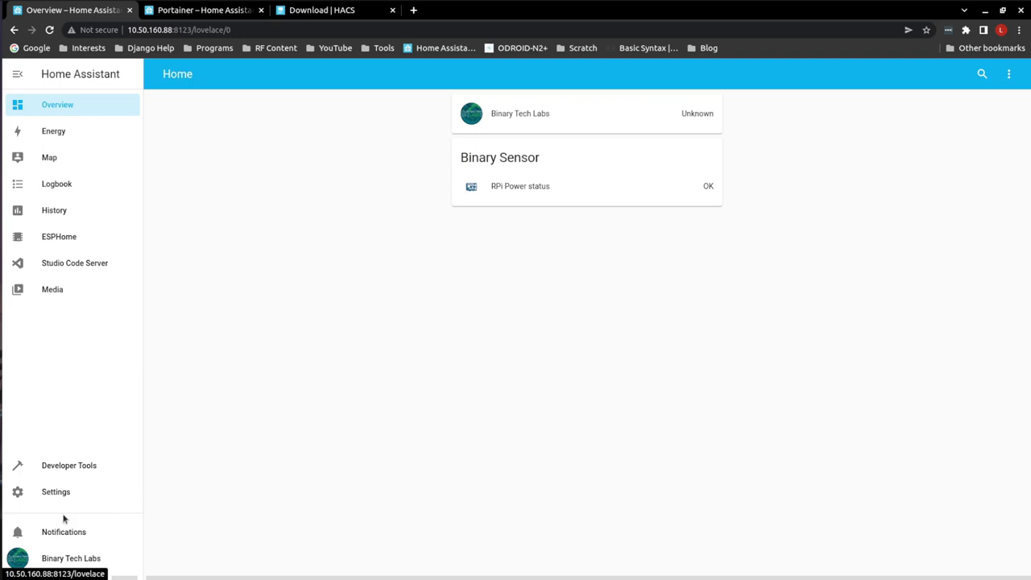
- Restart the first Home Assistant instance from Settings > System
{"action": "left_click", "coordinate": [40, 493]}
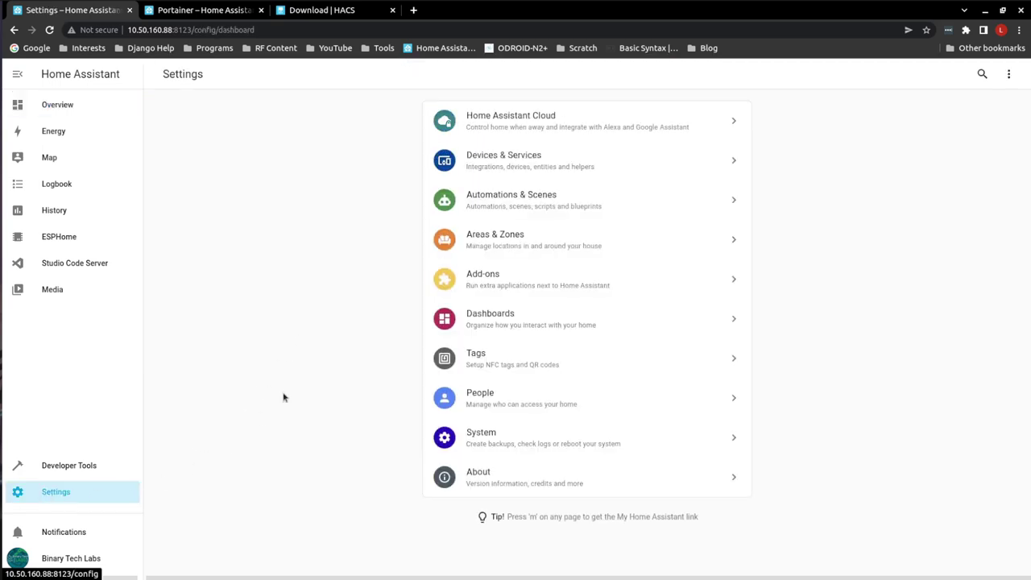
{"action": "left_click", "coordinate": [508, 443]}
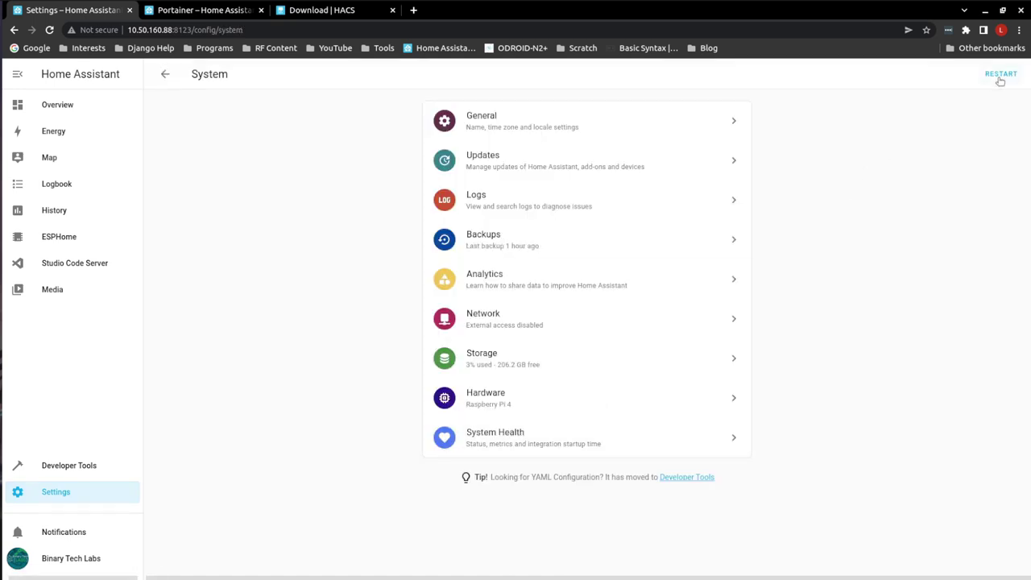
{"action": "left_click", "coordinate": [1001, 77]}
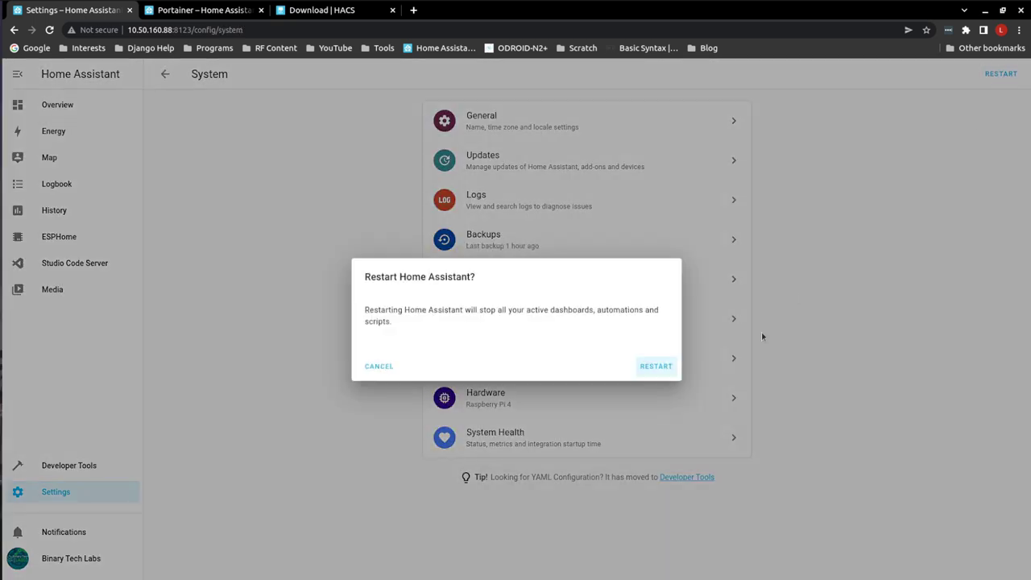
{"action": "left_click", "coordinate": [655, 368]}
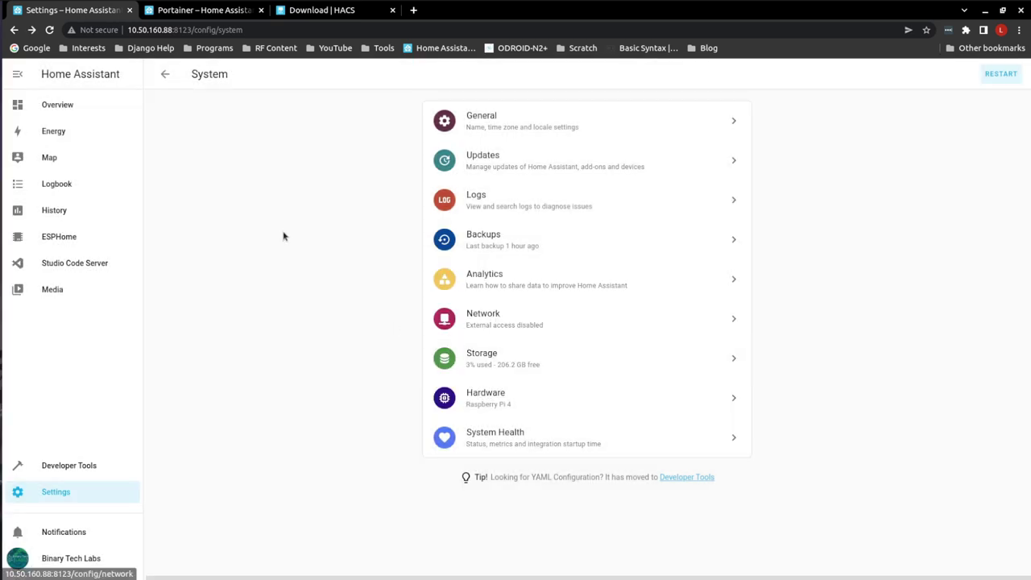
- Restart the second Home Assistant instance from its Settings > System page
{"action": "left_click", "coordinate": [201, 11]}
{"action": "left_click", "coordinate": [70, 105]}
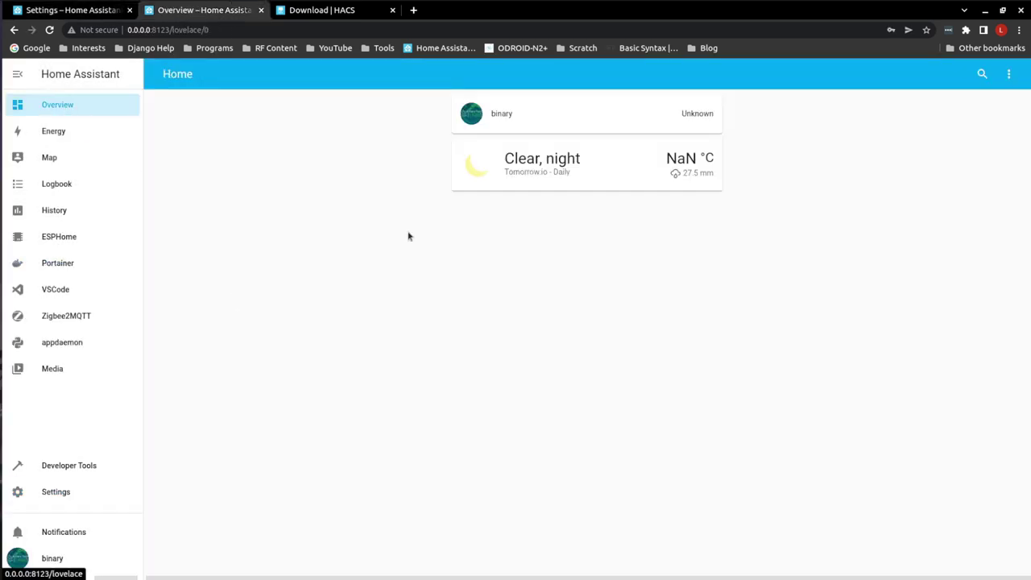
{"action": "left_click", "coordinate": [55, 503]}
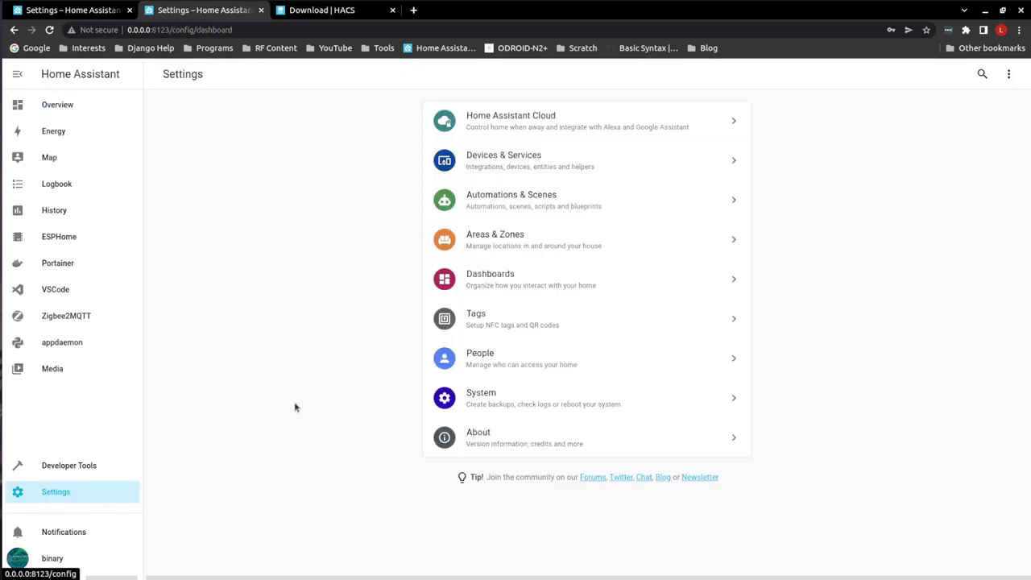
{"action": "left_click", "coordinate": [551, 401]}
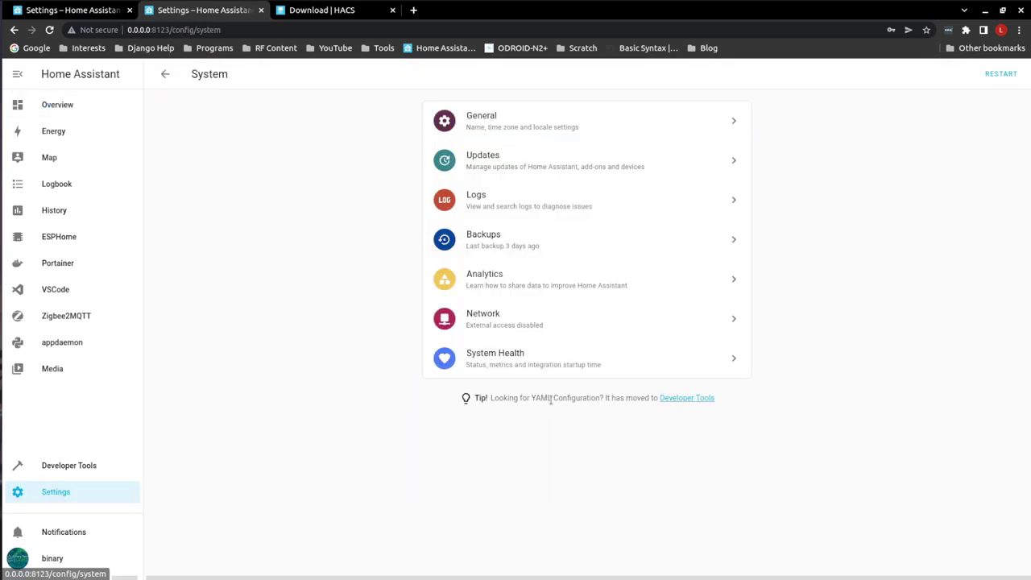
{"action": "left_click", "coordinate": [1004, 75]}
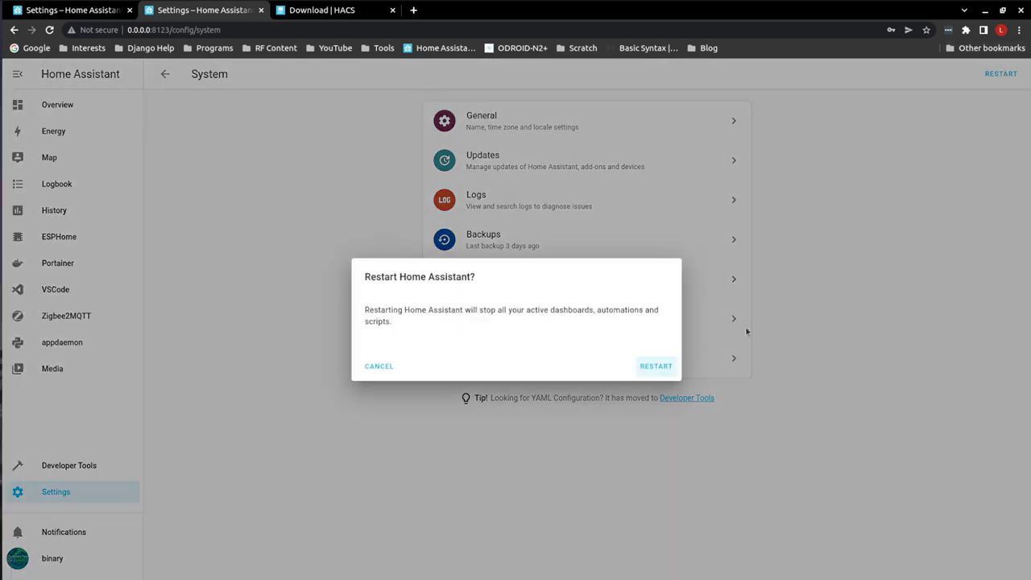
{"action": "left_click", "coordinate": [649, 366]}
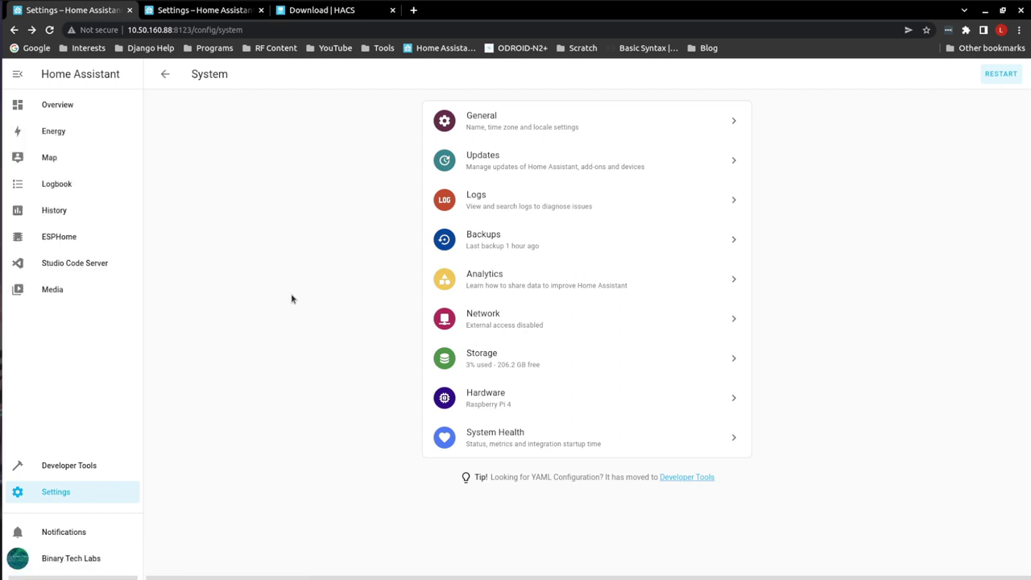
- Search 'hacs' among integrations and choose HACS to set it up
{"action": "left_click", "coordinate": [66, 489]}
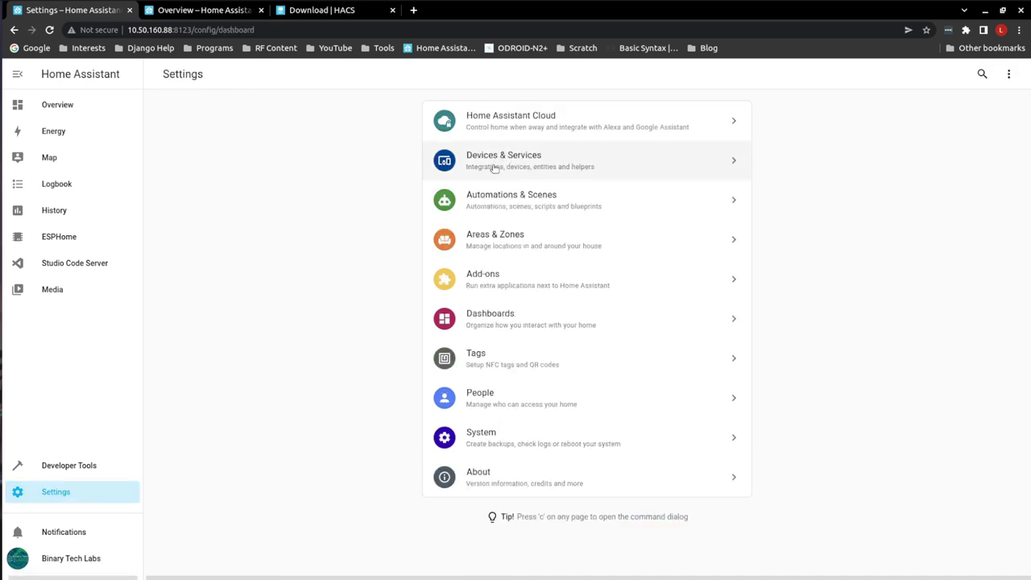
{"action": "left_click", "coordinate": [496, 171]}
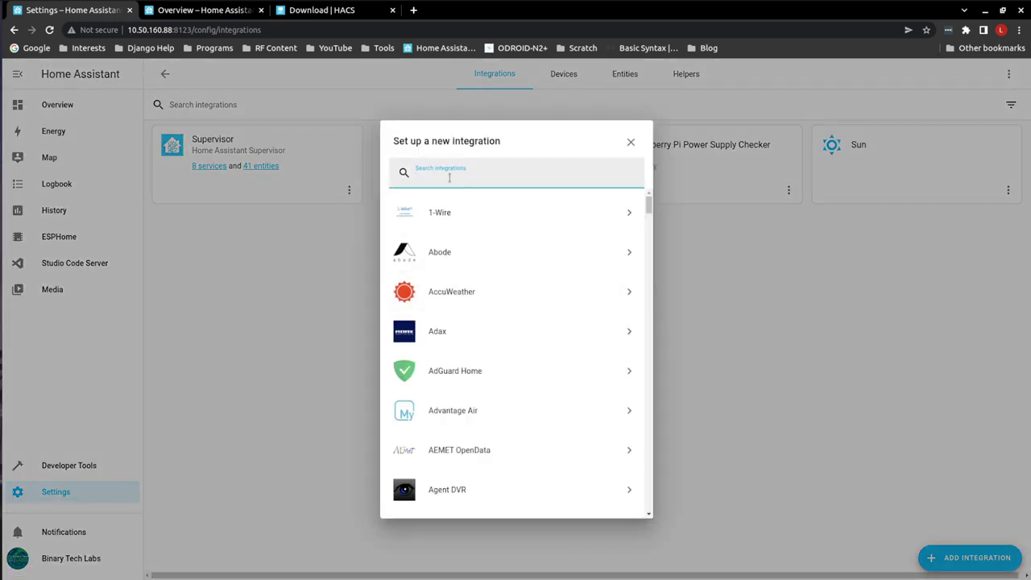
{"action": "type", "text": "hacs"}
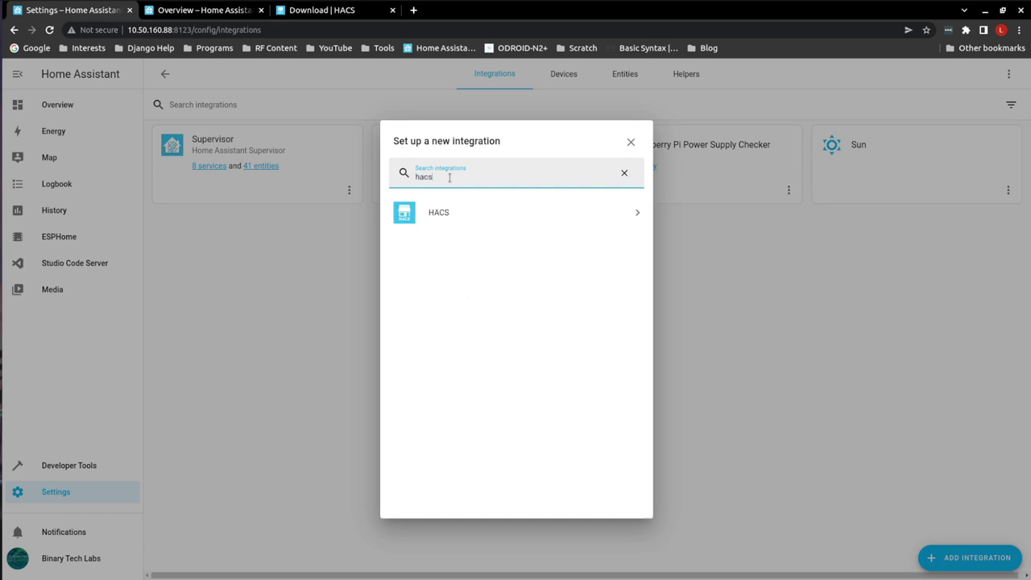
{"action": "left_click", "coordinate": [472, 223]}
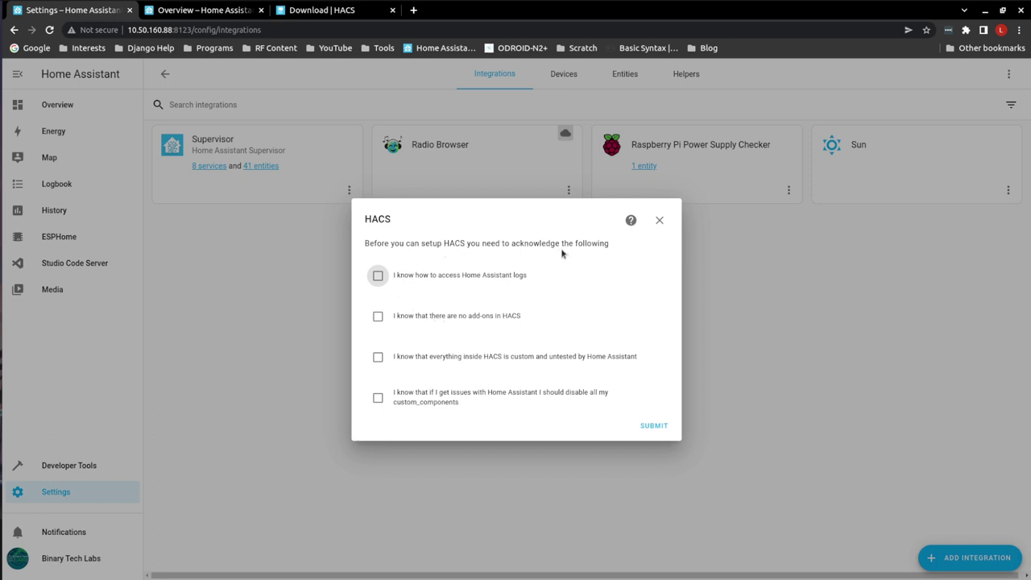
- Tick all four HACS acknowledgements (logs, no add-ons, untested content, disabling components) and submit
{"action": "left_click", "coordinate": [378, 276]}
{"action": "left_click", "coordinate": [377, 317]}
{"action": "left_click", "coordinate": [378, 357]}
{"action": "left_click", "coordinate": [377, 400]}
{"action": "left_click", "coordinate": [651, 426]}
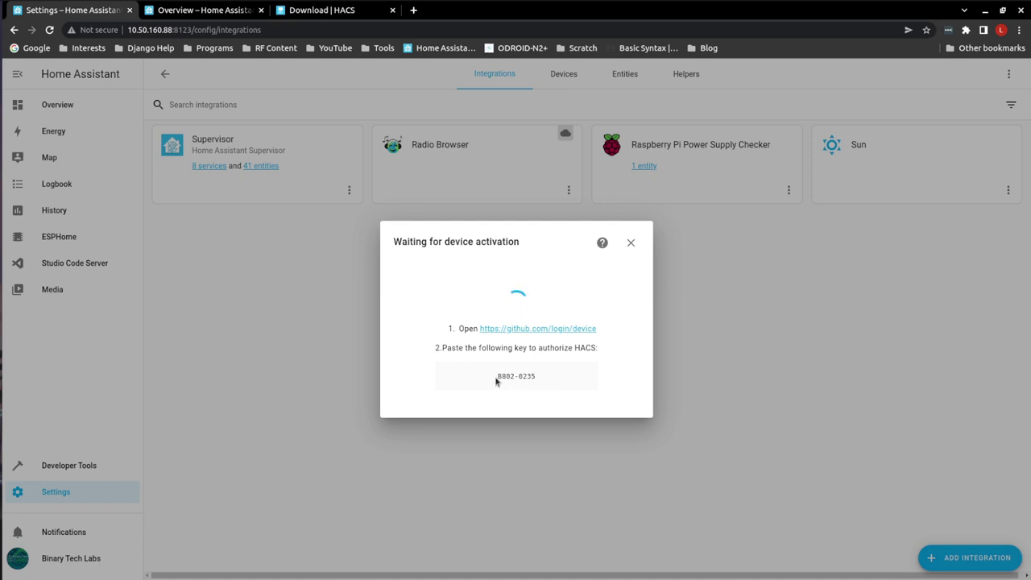
- Copy the HACS activation key, enter it at github.com/login/device, and authorize hacs
{"action": "left_click_drag", "start_coordinate": [497, 376], "coordinate": [533, 376]}
{"action": "right_click", "coordinate": [534, 376]}
{"action": "left_click", "coordinate": [544, 387]}
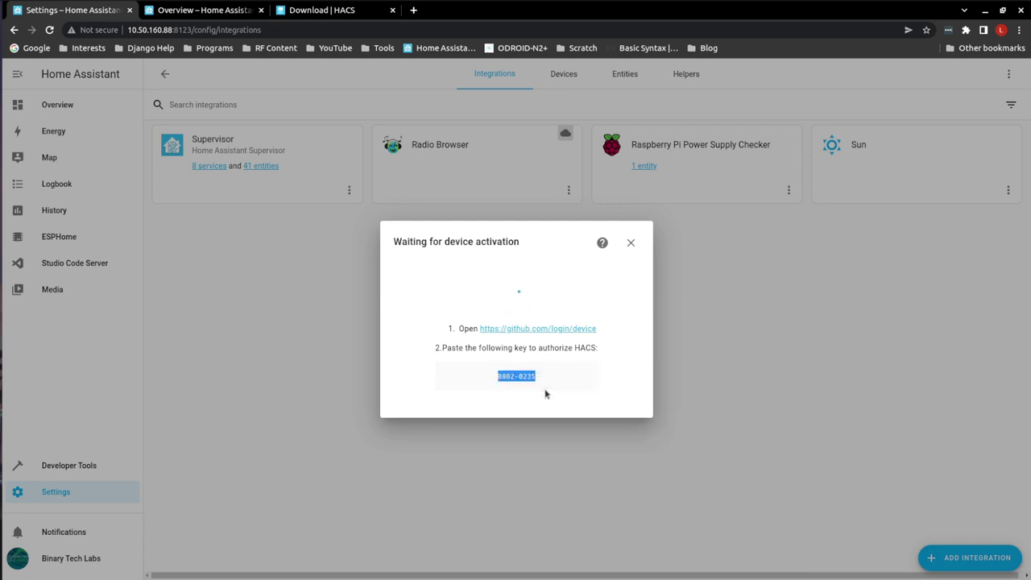
{"action": "left_click", "coordinate": [543, 330]}
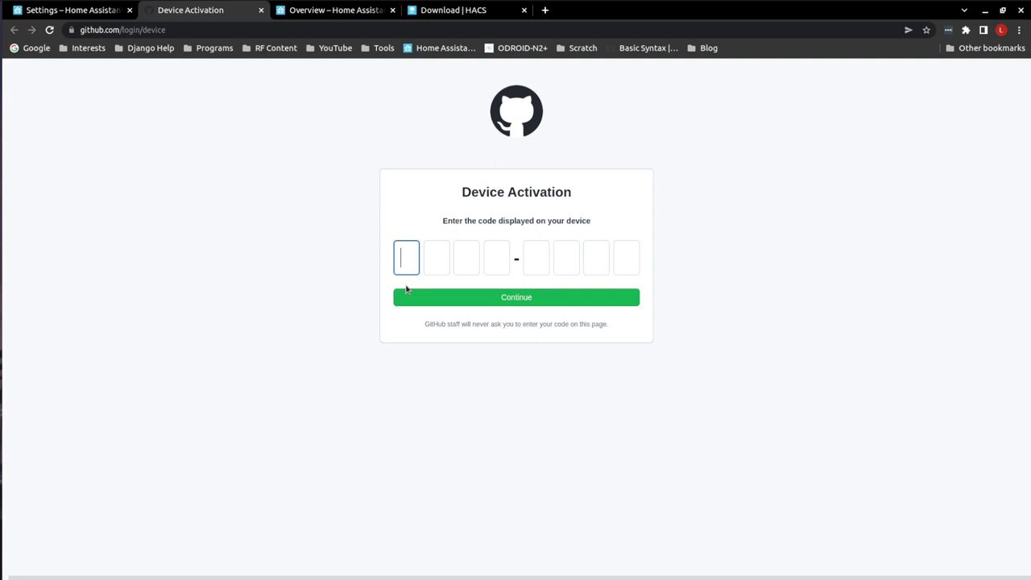
{"action": "key", "text": "ctrl+v"}
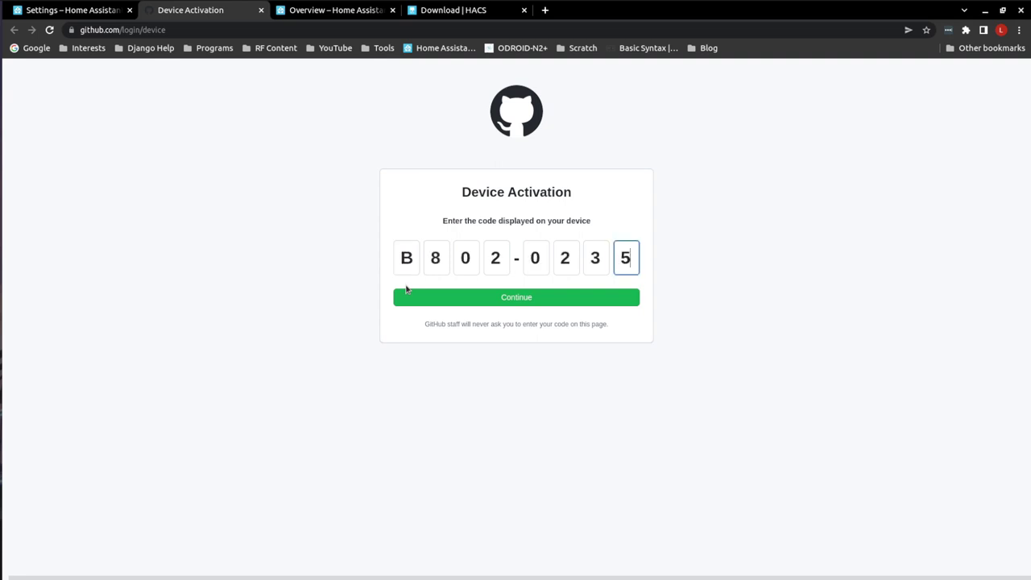
{"action": "left_click", "coordinate": [528, 298]}
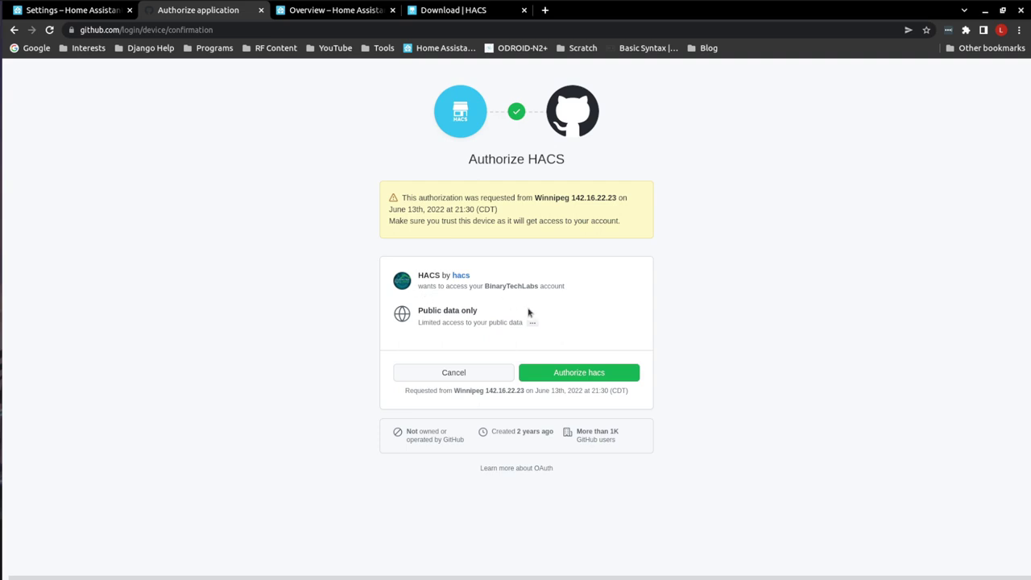
{"action": "left_click", "coordinate": [585, 375]}
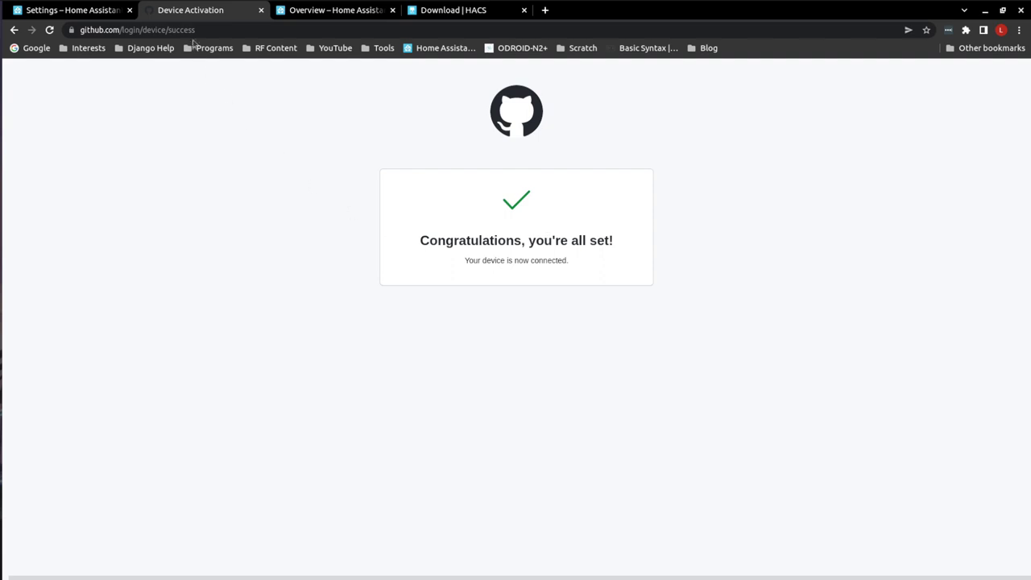
{"action": "left_click", "coordinate": [261, 10]}
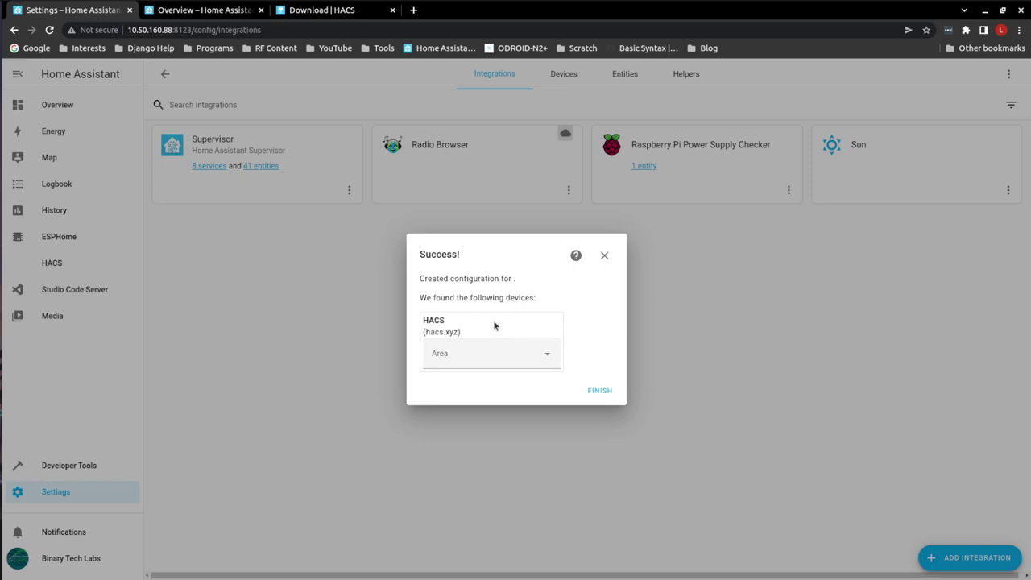
- Confirm the HACS Success dialog so the integration is saved
{"action": "left_click", "coordinate": [593, 389]}
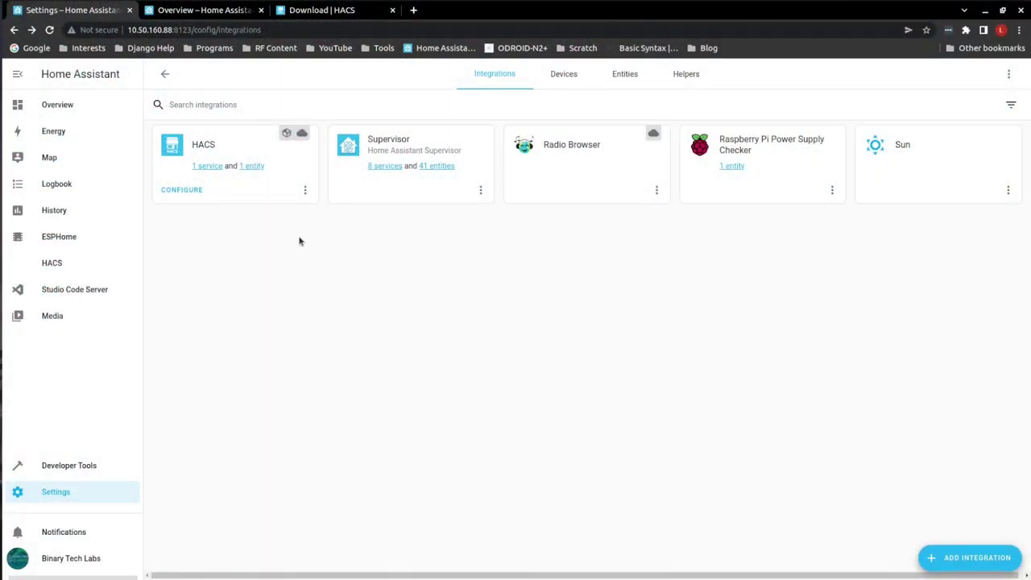
- Tick AppDaemon and NetDaemon apps discovery & tracking in HACS options and save
{"action": "left_click", "coordinate": [184, 191]}
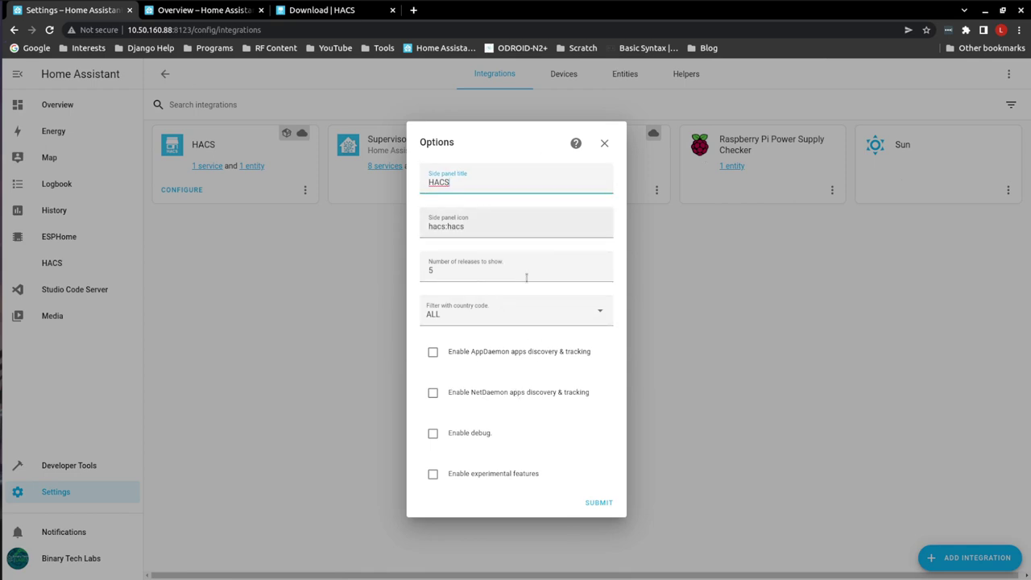
{"action": "left_click", "coordinate": [433, 352]}
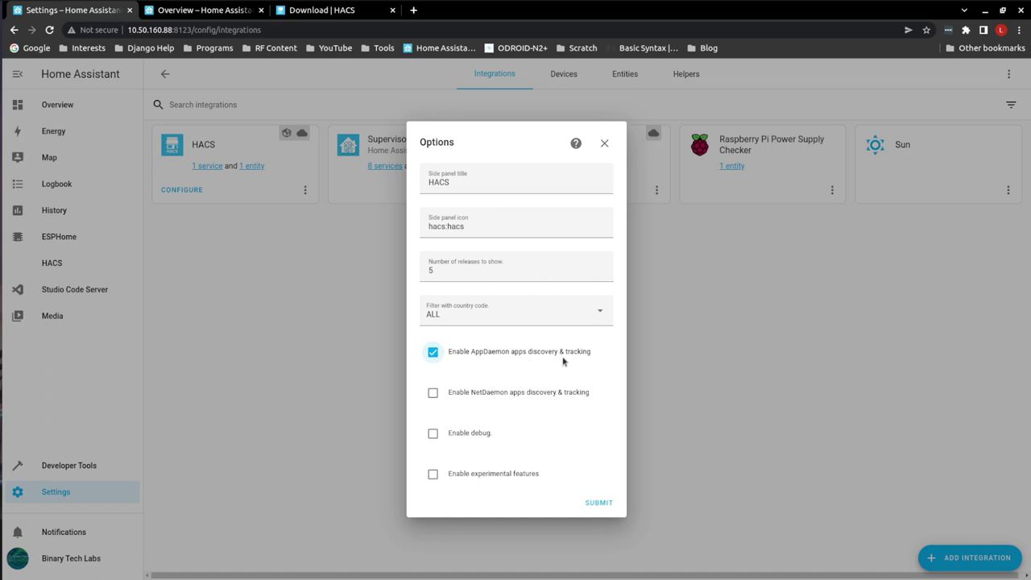
{"action": "left_click", "coordinate": [432, 393]}
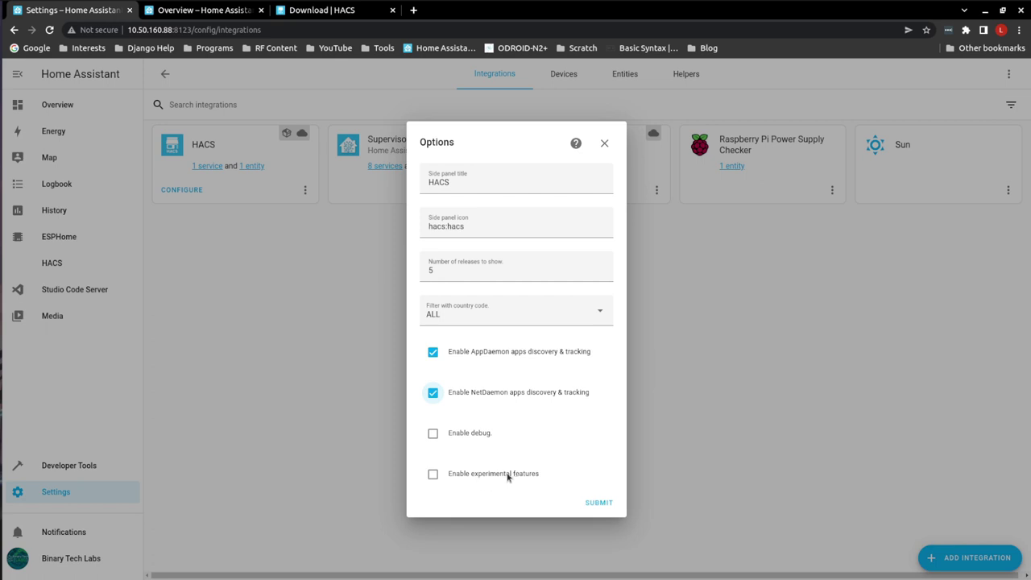
{"action": "left_click", "coordinate": [596, 503]}
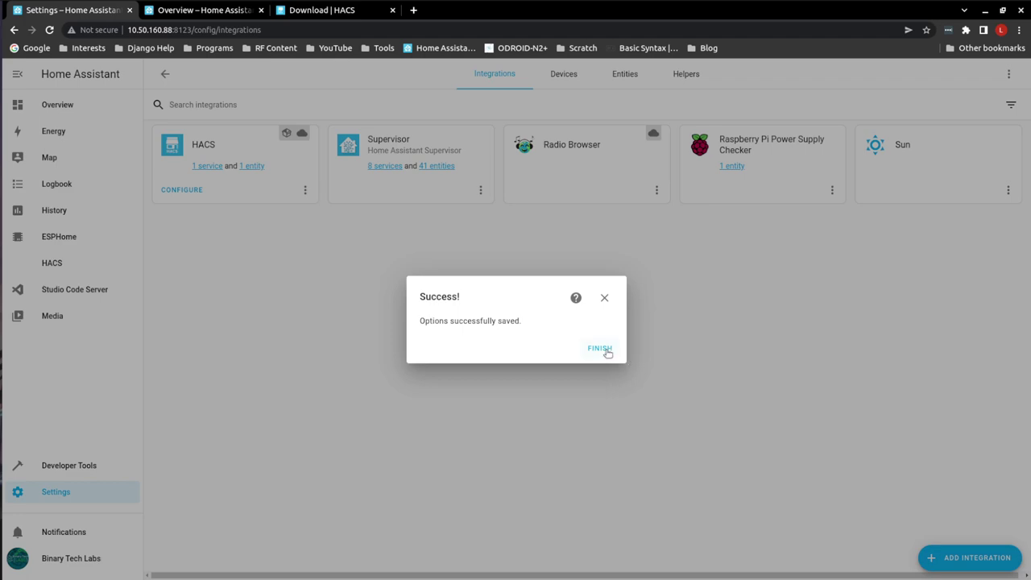
{"action": "left_click", "coordinate": [606, 350]}
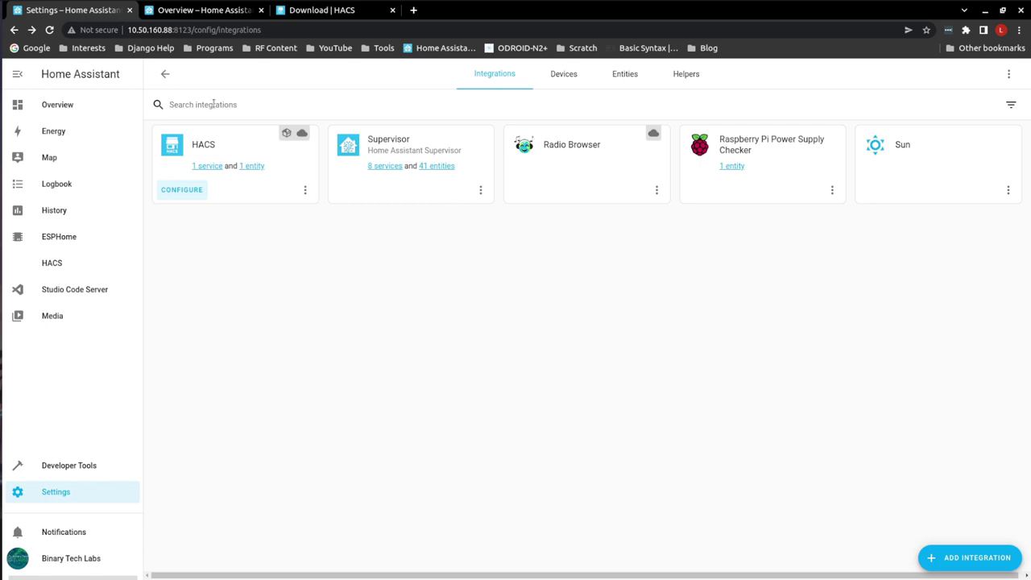
- On the second instance, add a new integration, search 'hac' and choose HACS
{"action": "left_click", "coordinate": [201, 11]}
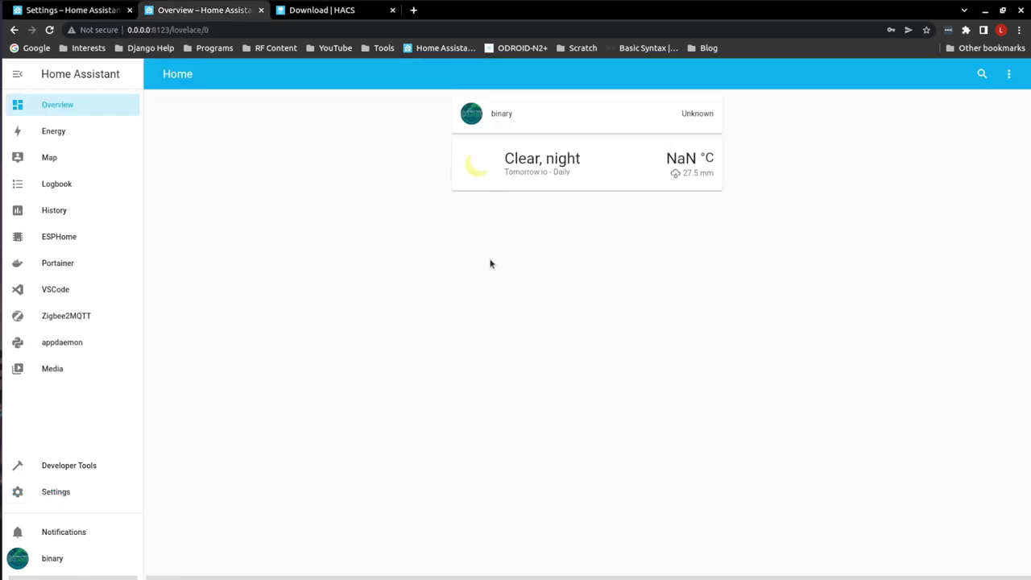
{"action": "left_click", "coordinate": [52, 492]}
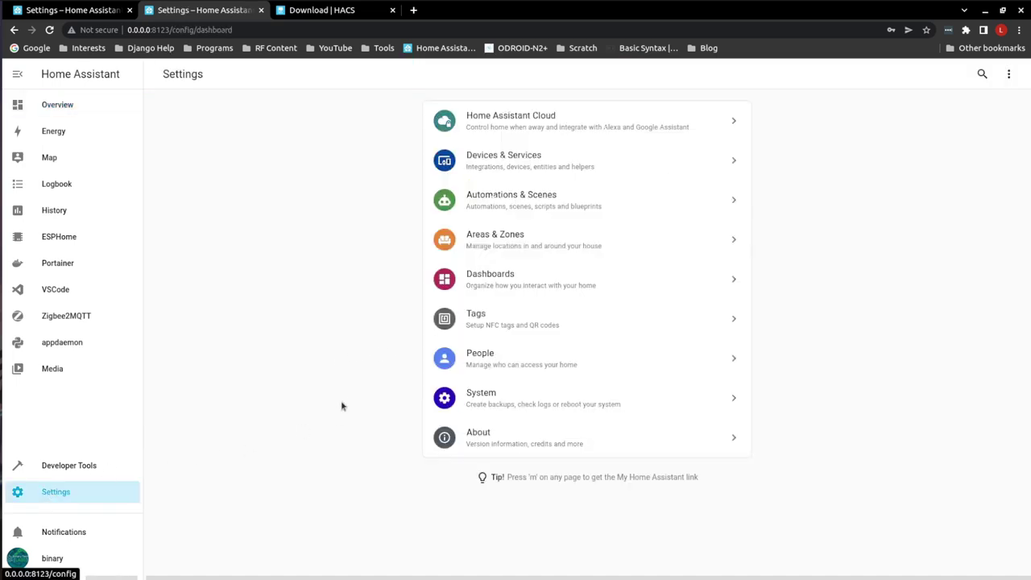
{"action": "left_click", "coordinate": [519, 166]}
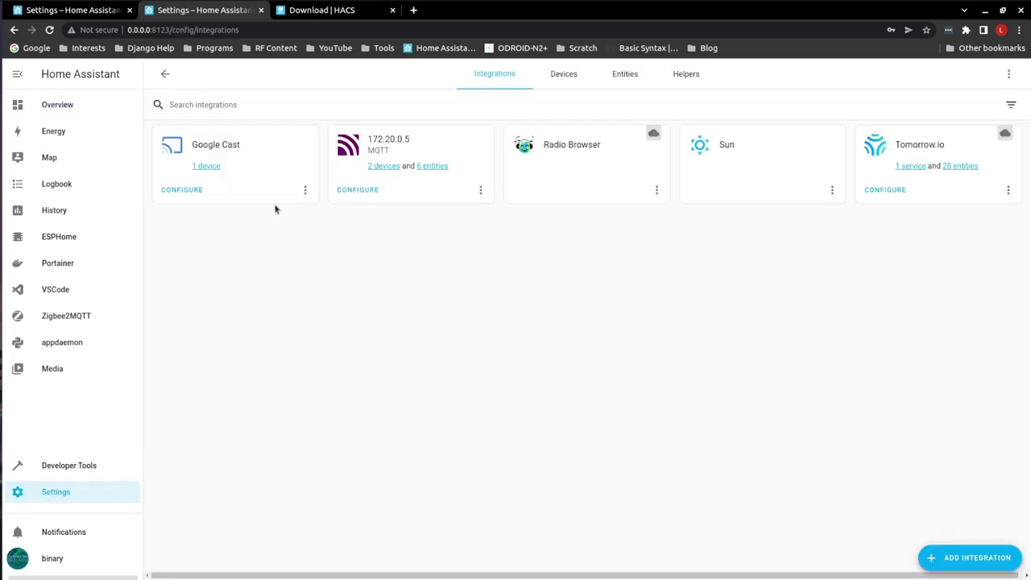
{"action": "left_click", "coordinate": [973, 561]}
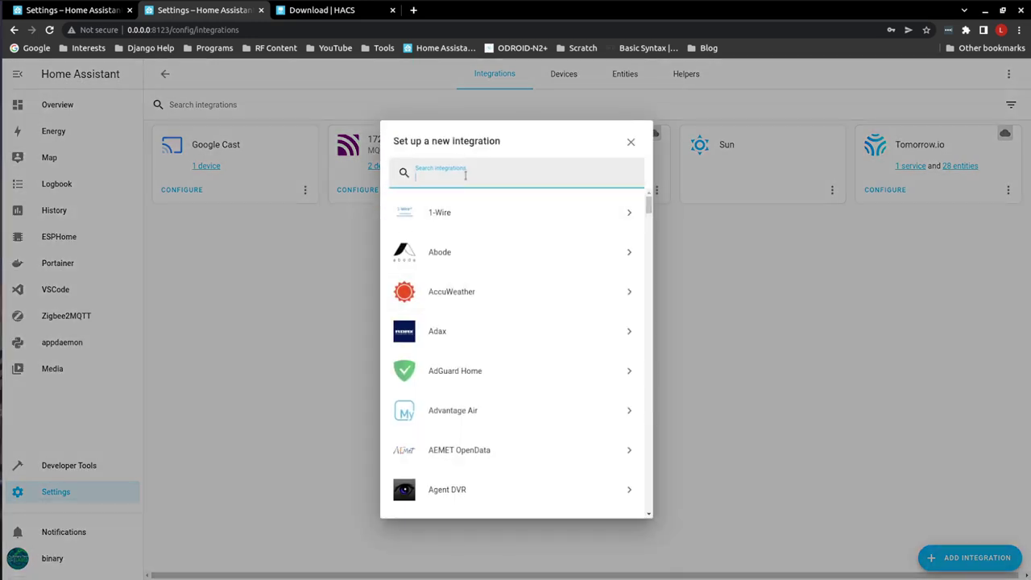
{"action": "type", "text": "hacs"}
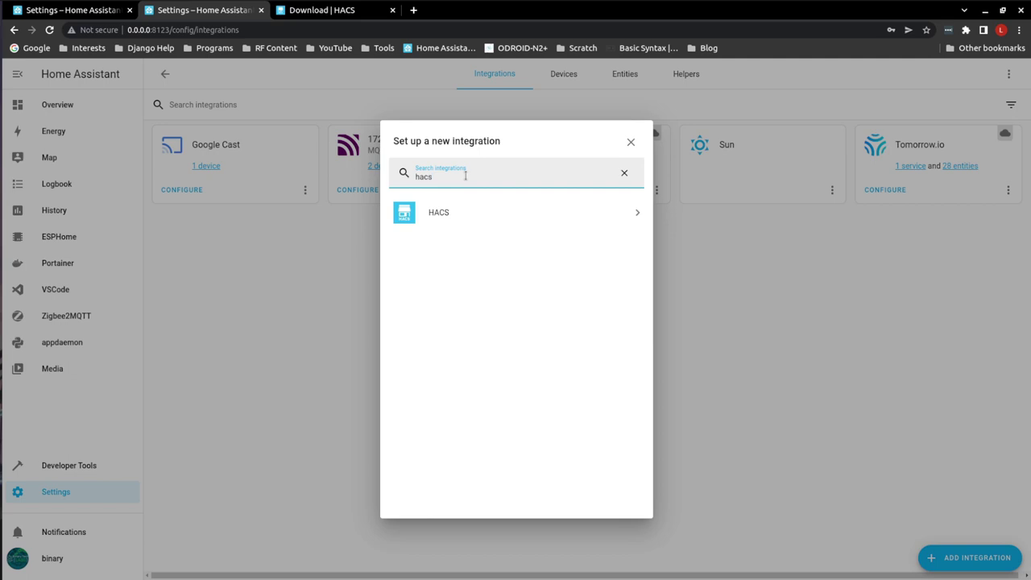
{"action": "left_click", "coordinate": [505, 216]}
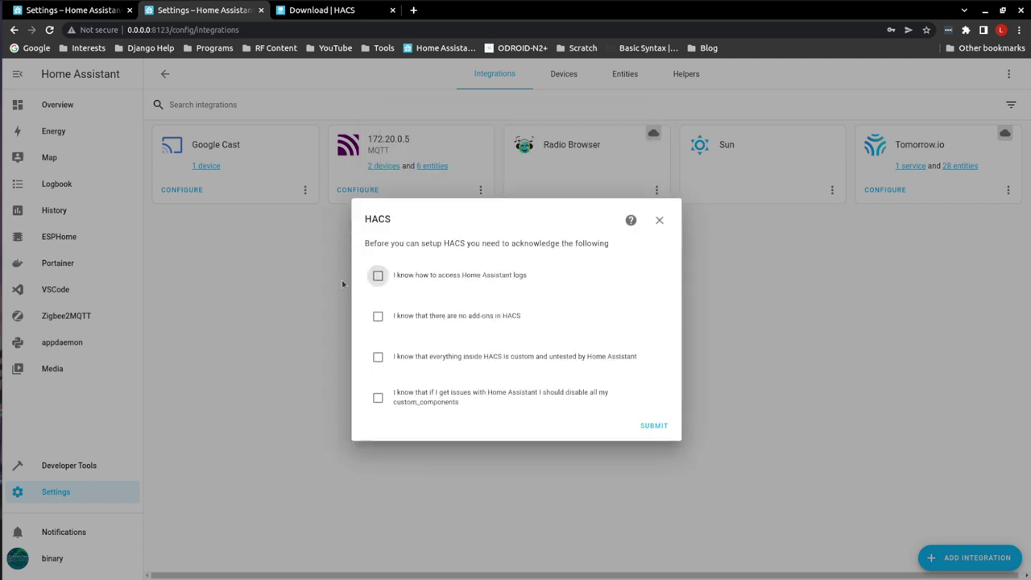
- Accept all four HACS acknowledgements and submit them
{"action": "left_click", "coordinate": [377, 276]}
{"action": "left_click", "coordinate": [377, 316]}
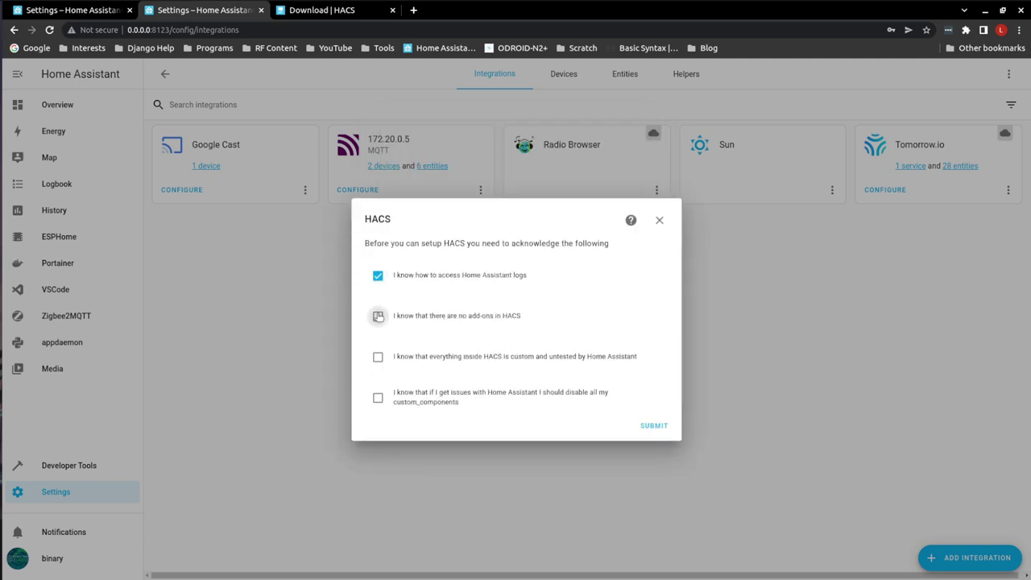
{"action": "left_click", "coordinate": [378, 357]}
{"action": "left_click", "coordinate": [379, 399]}
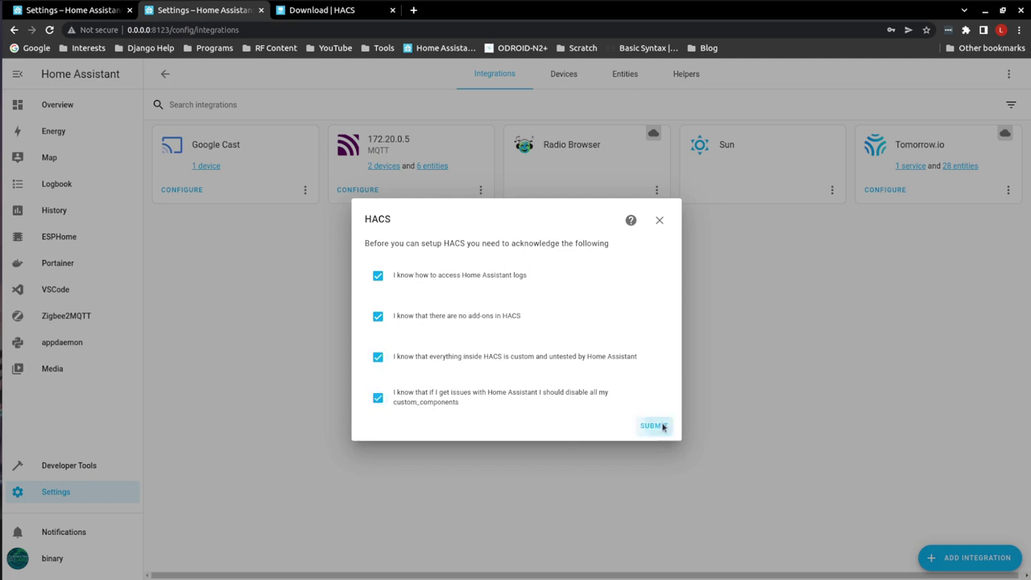
{"action": "left_click", "coordinate": [655, 425]}
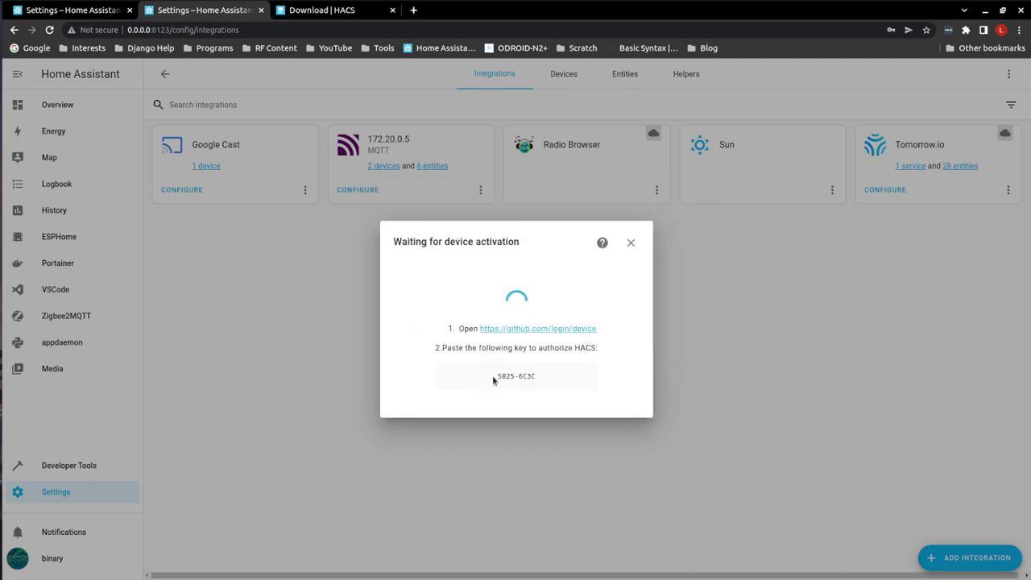
- Enter the second instance's activation key at github.com/login/device and authorize hacs
{"action": "left_click_drag", "start_coordinate": [492, 376], "coordinate": [534, 382]}
{"action": "key", "text": "ctrl+c"}
{"action": "left_click", "coordinate": [520, 328]}
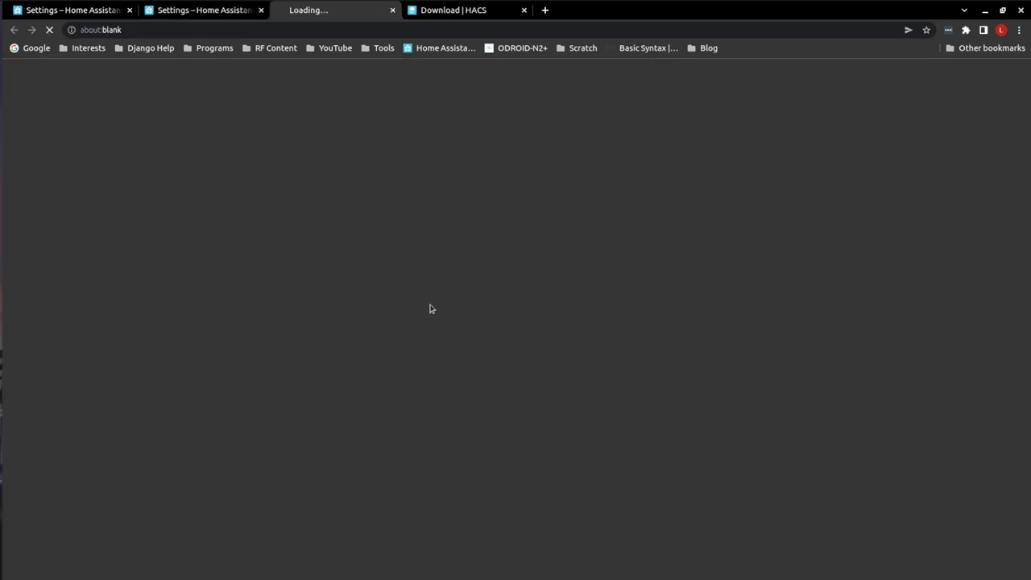
{"action": "key", "text": "ctrl+v"}
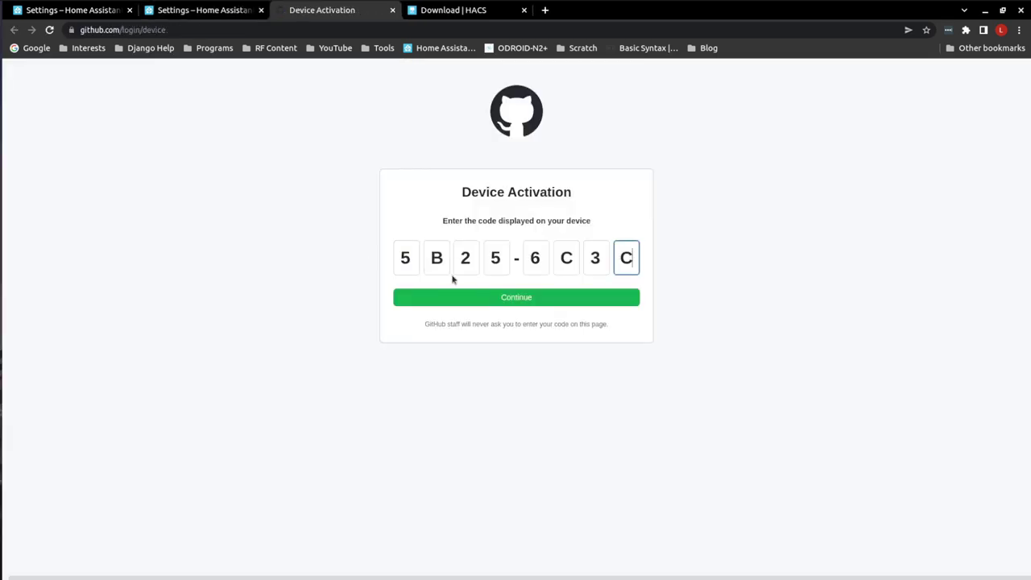
{"action": "left_click", "coordinate": [468, 297]}
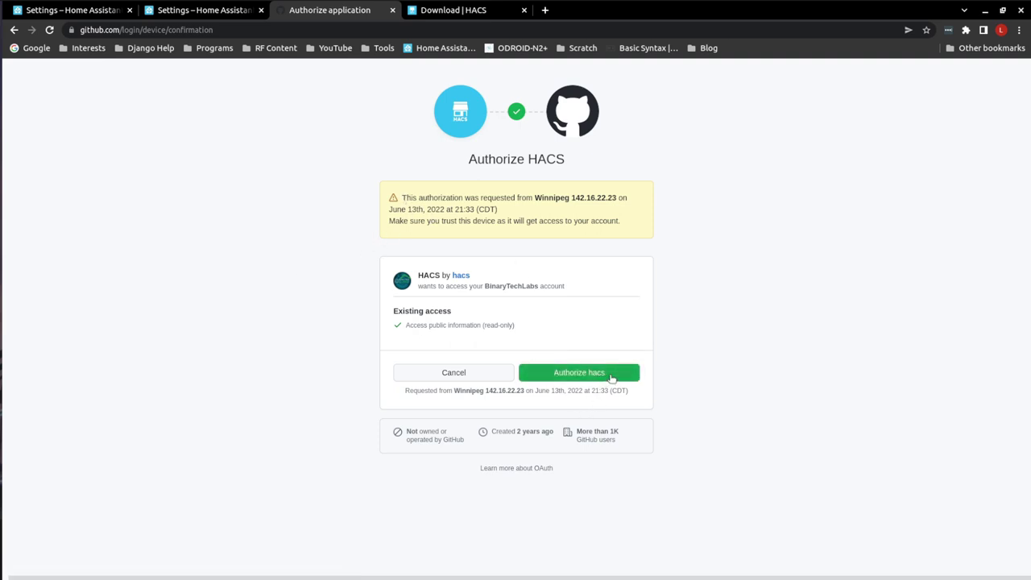
{"action": "left_click", "coordinate": [580, 370]}
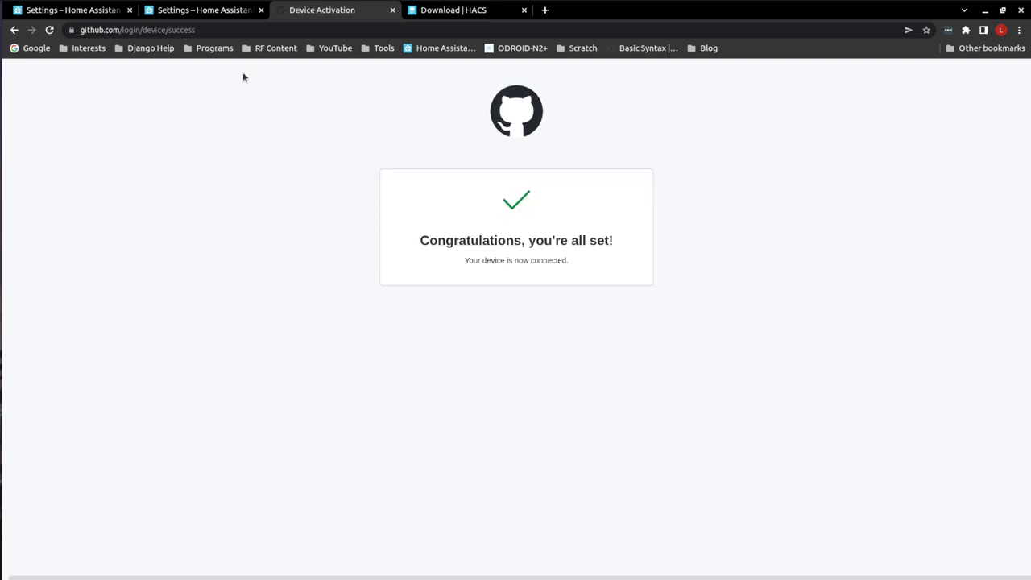
- Leave GitHub and finish adding HACS on the second instance
{"action": "left_click", "coordinate": [392, 10]}
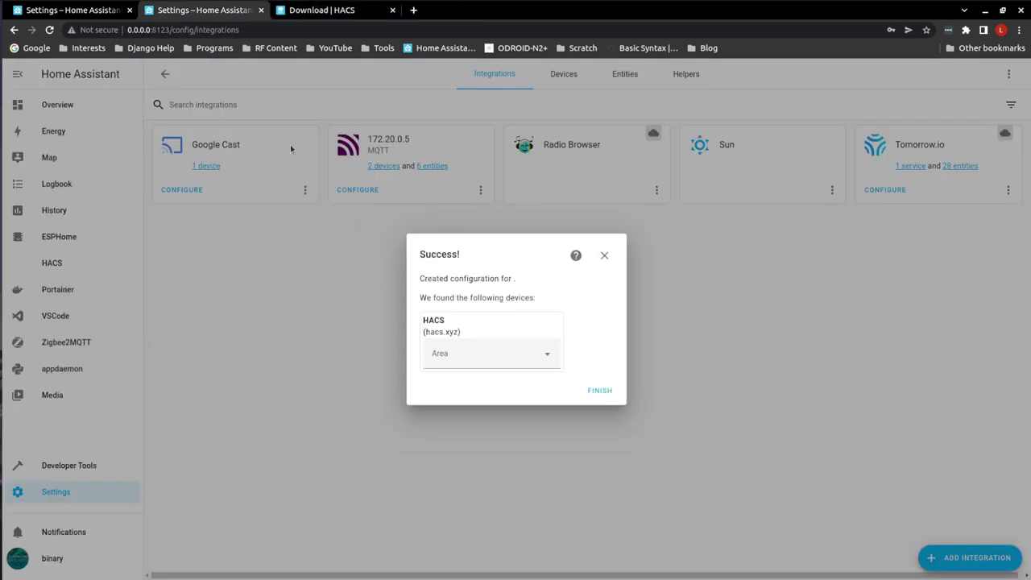
{"action": "left_click", "coordinate": [600, 389]}
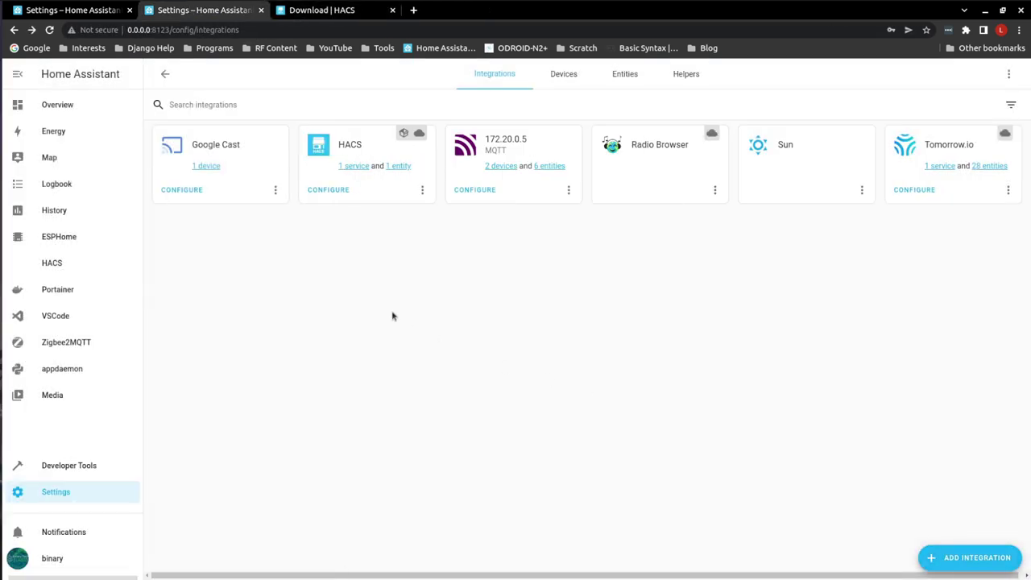
{"action": "mouse_move", "coordinate": [404, 135]}
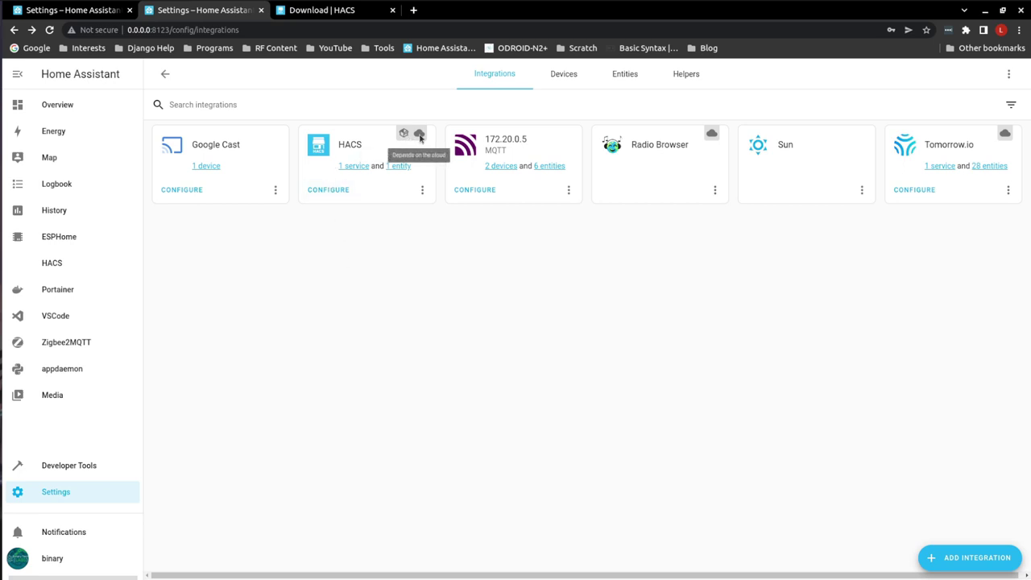
- On the first instance, resubmit the HACS integration's options unchanged
{"action": "left_click", "coordinate": [82, 12]}
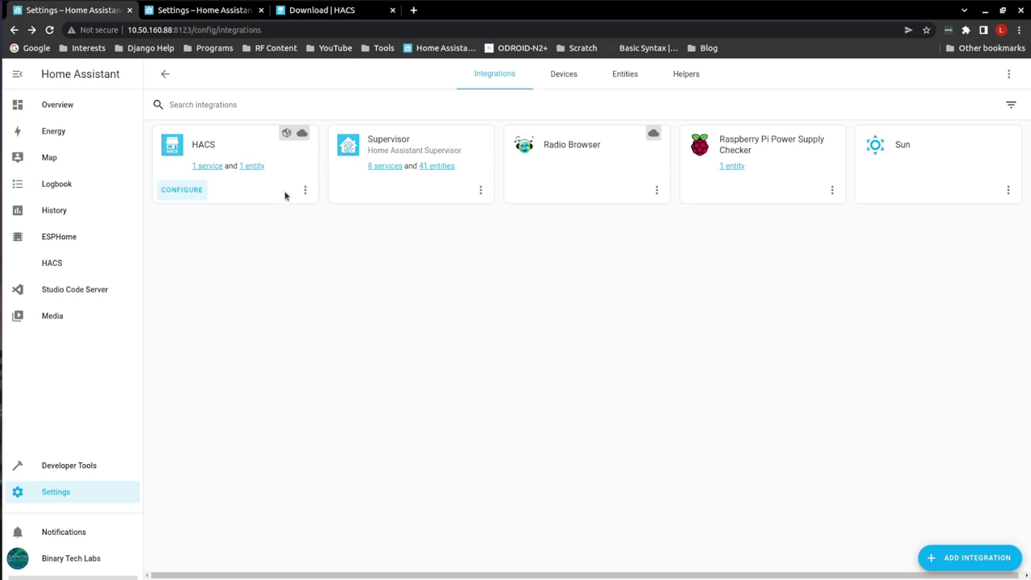
{"action": "left_click", "coordinate": [184, 191]}
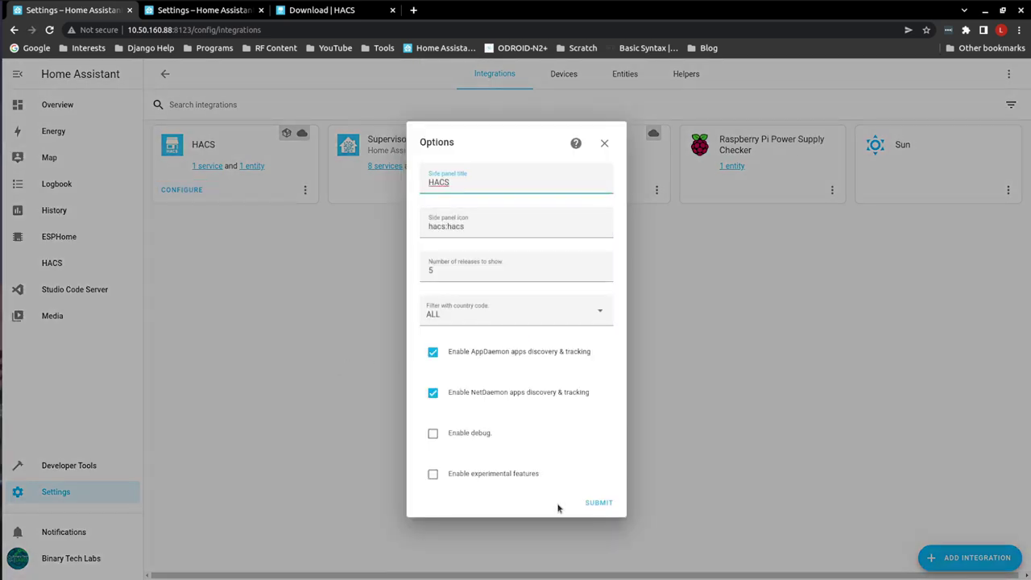
{"action": "left_click", "coordinate": [592, 504]}
{"action": "left_click", "coordinate": [599, 348]}
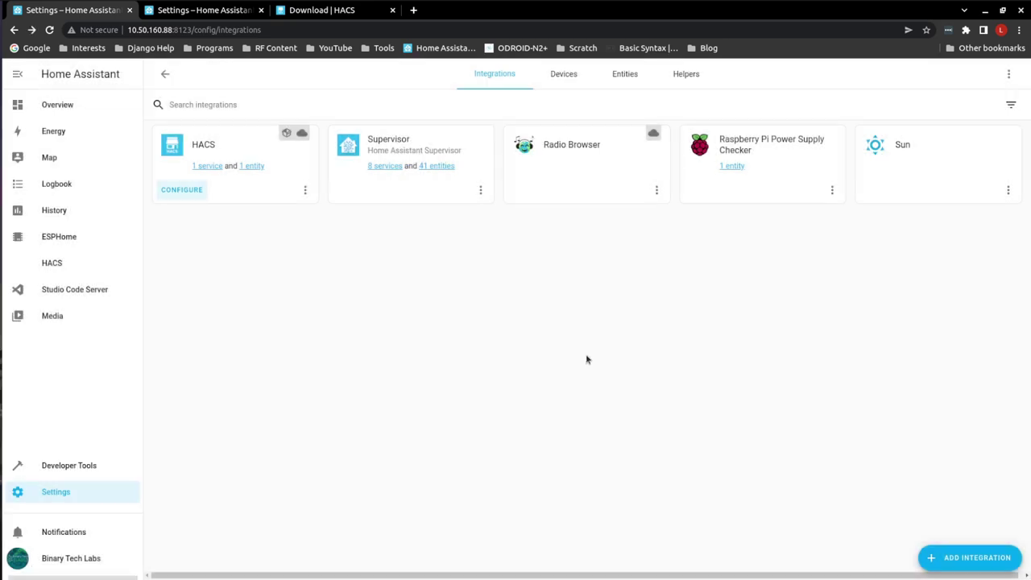